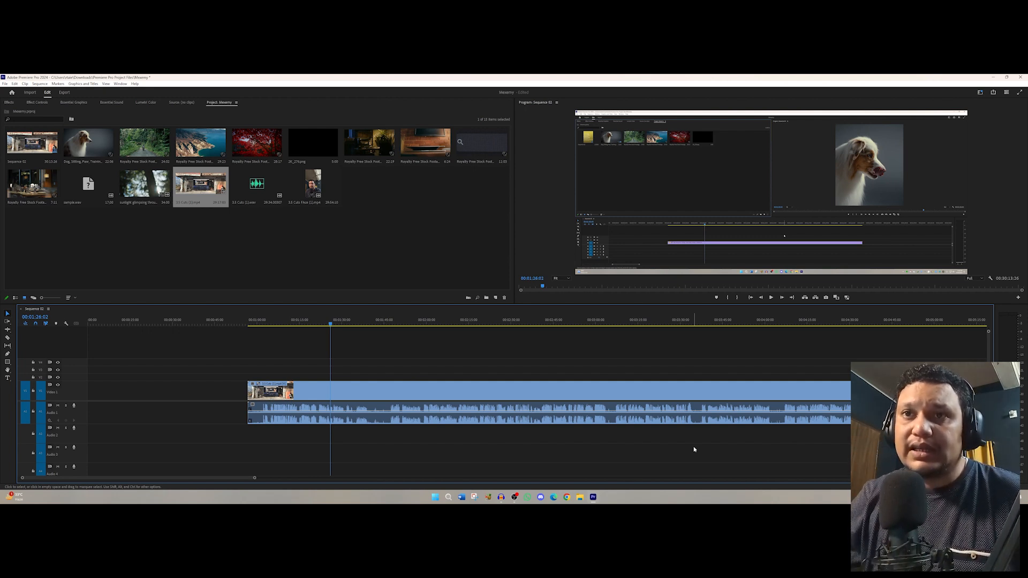
Delete the existing screen-recording clip and its audio from the timeline to leave the sequence empty
left_click(509, 423)
key("Delete")
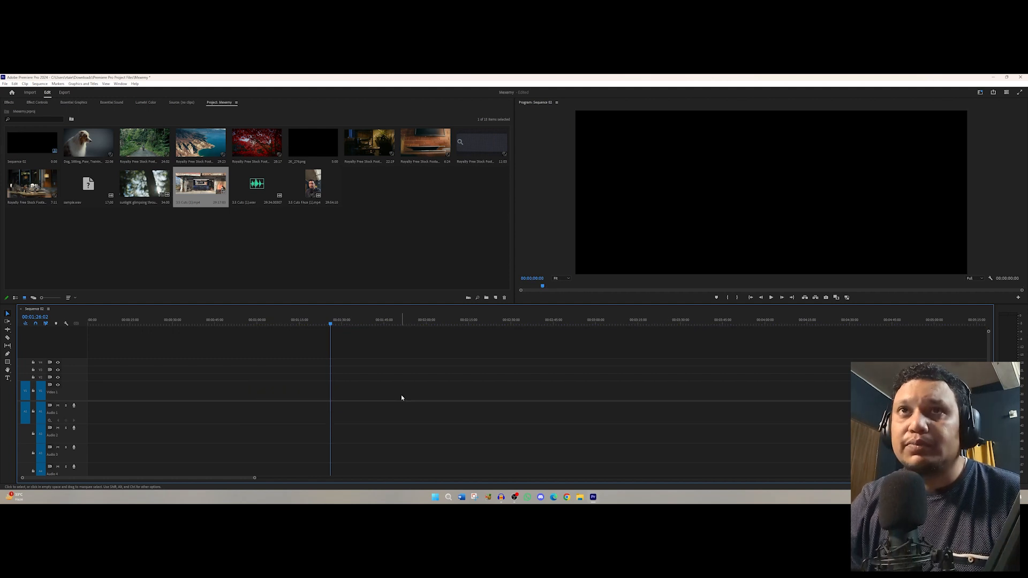
left_click(272, 258)
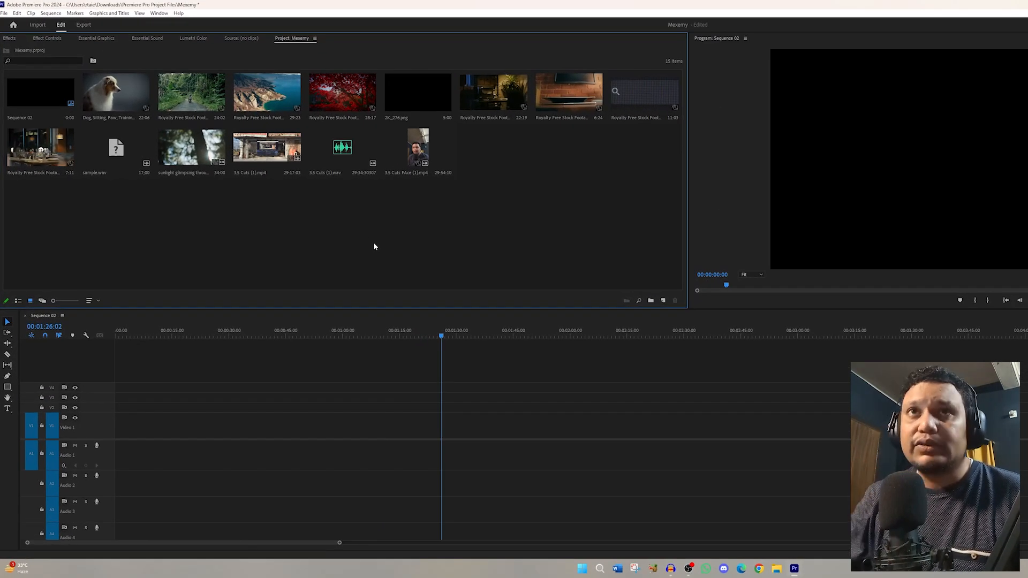
Review the three source recordings in the project bin: 3.5 Cuts (1).mp4, 3.5 Cuts (1).wav and 3.5 Cuts FAce (1).mp4
left_click(263, 157)
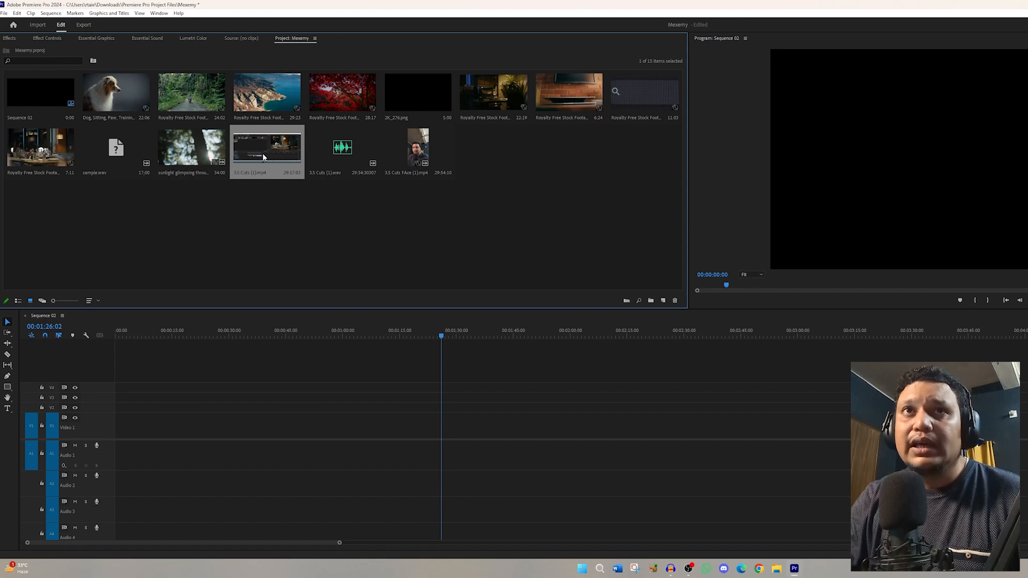
left_click(339, 151)
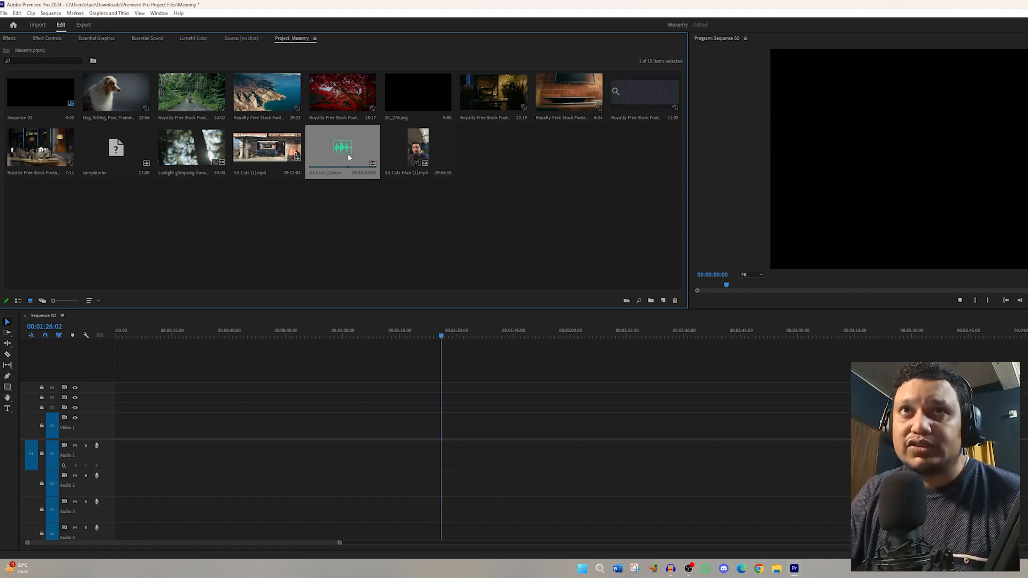
left_click(416, 153)
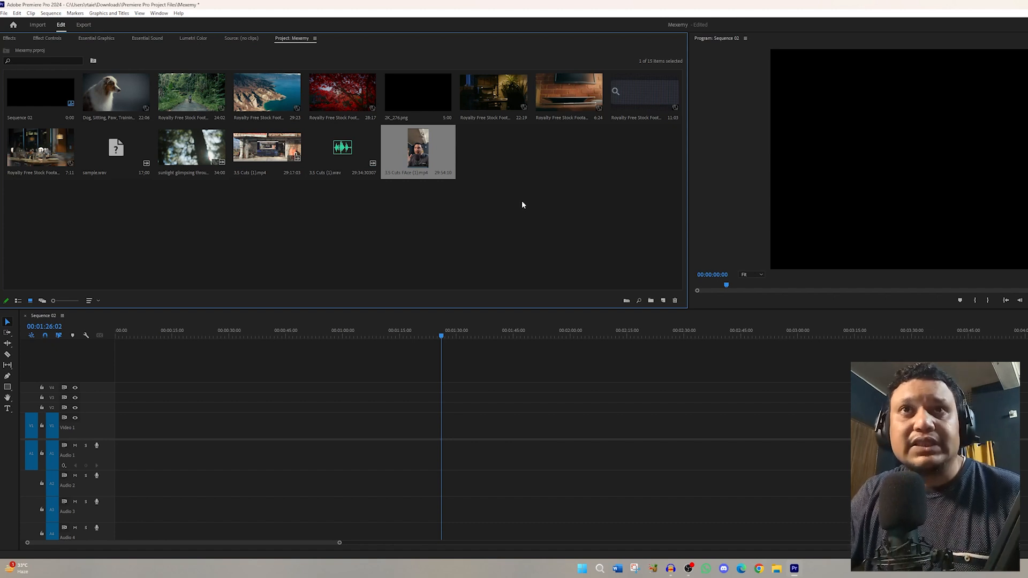
left_click(345, 156)
left_click(283, 144)
left_click(427, 155)
left_click(623, 210)
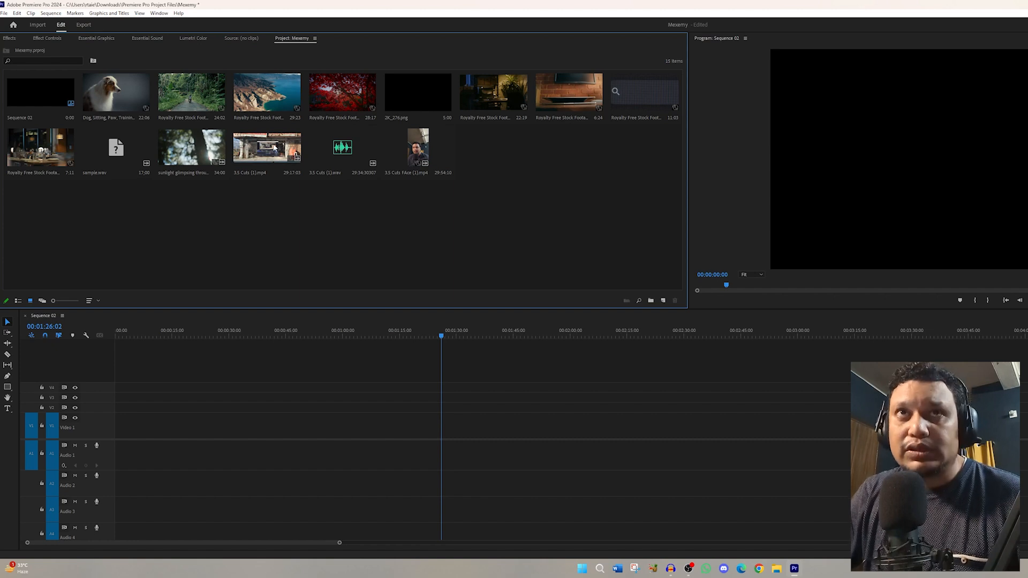
Place 3.5 Cuts (1).mp4 on Video 1 and Audio 1 at about 00:00:57 and preview it from 00:01:48:10
left_click_drag(265, 152, 336, 425)
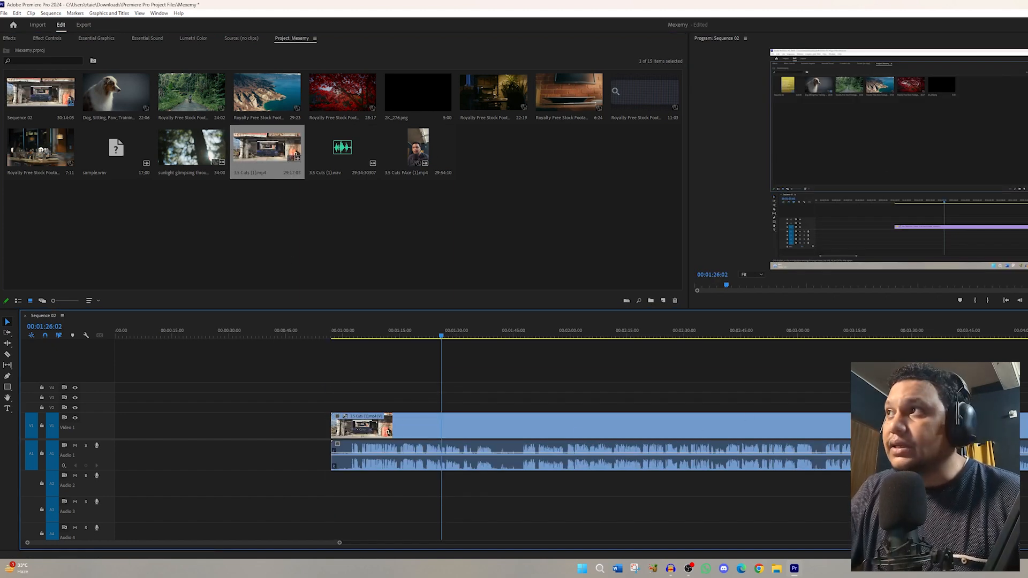
left_click_drag(471, 336, 525, 338)
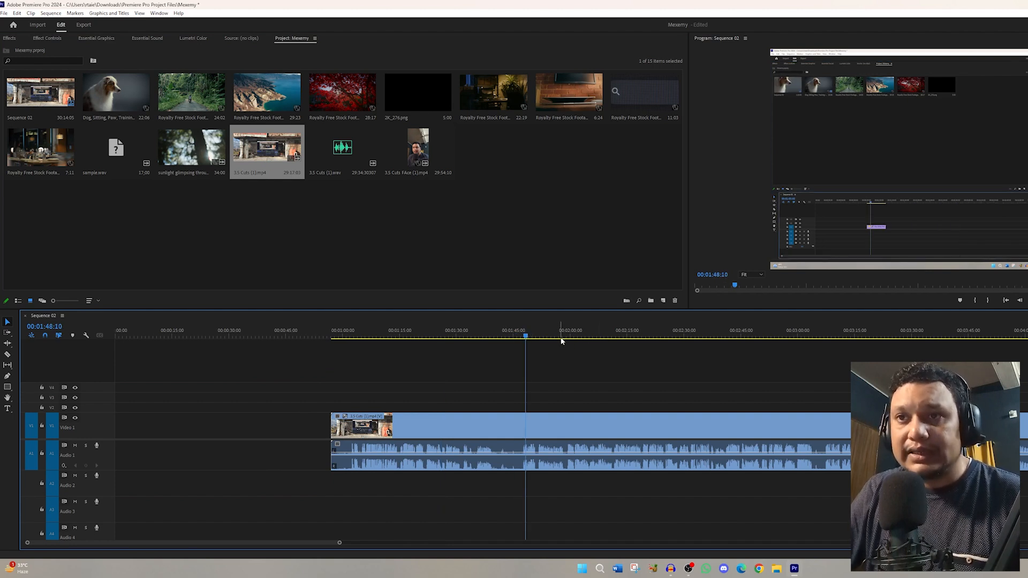
key("space")
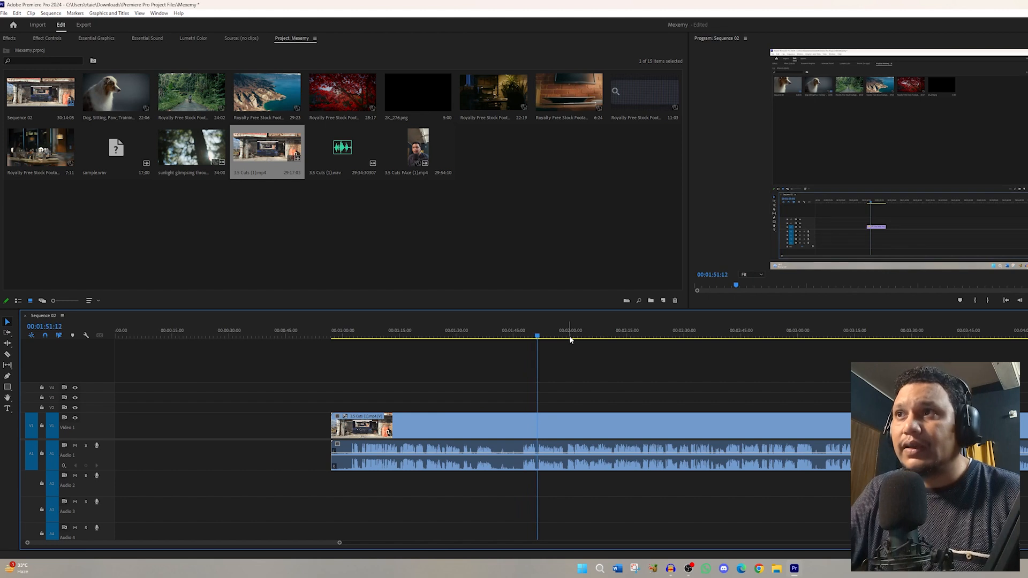
key("space")
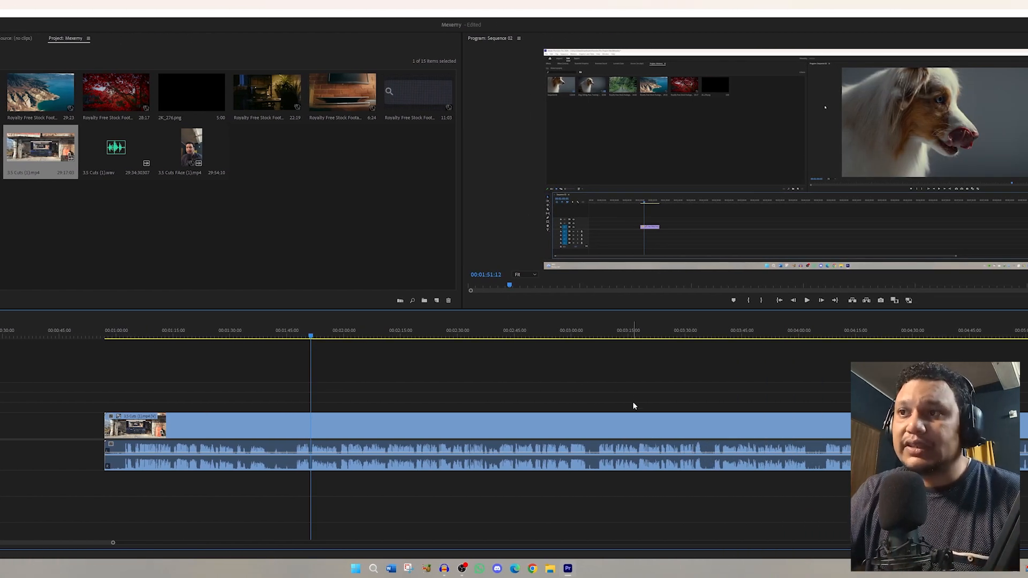
left_click(368, 461)
Add 3.5 Cuts (1).wav to Audio 2, starting about four seconds before the screen recording, and play back the combined audio
left_click(271, 248)
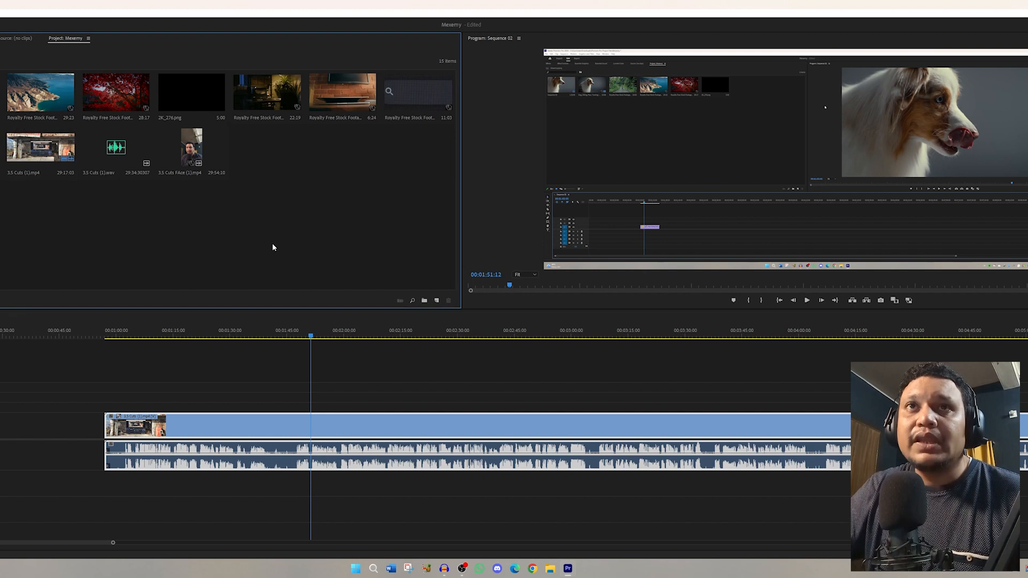
left_click(119, 145)
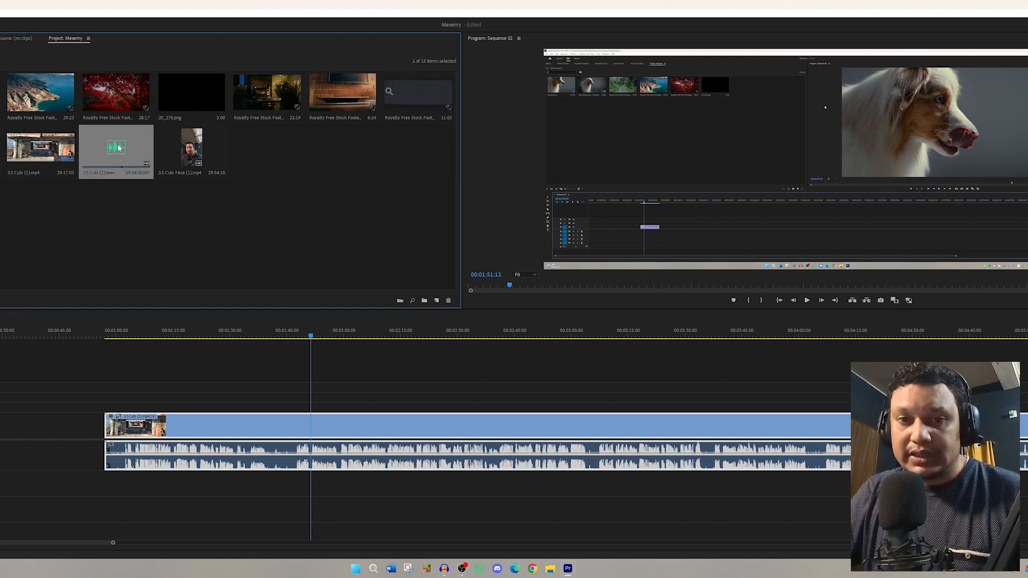
left_click_drag(119, 148, 89, 492)
left_click(266, 378)
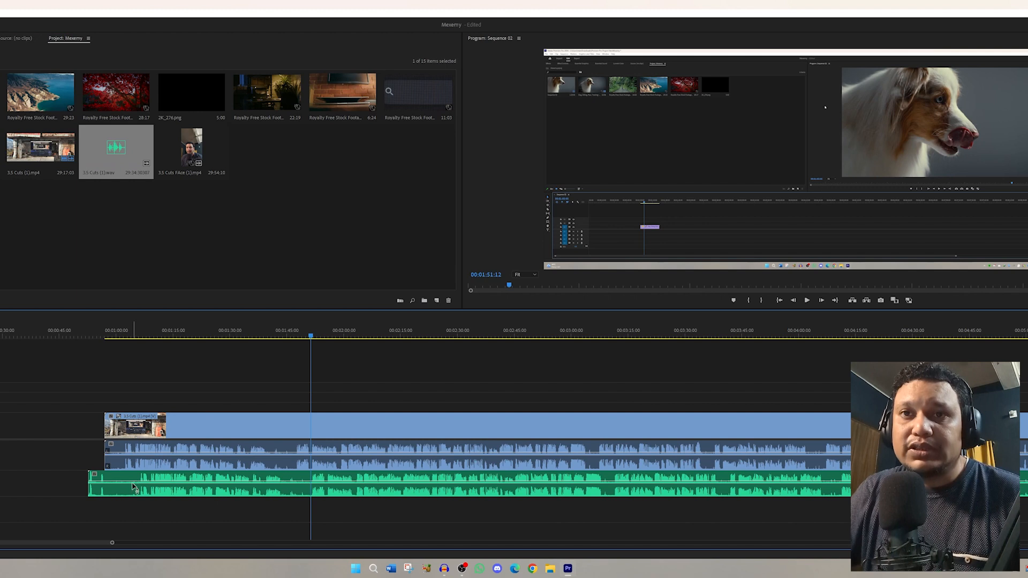
left_click(130, 493)
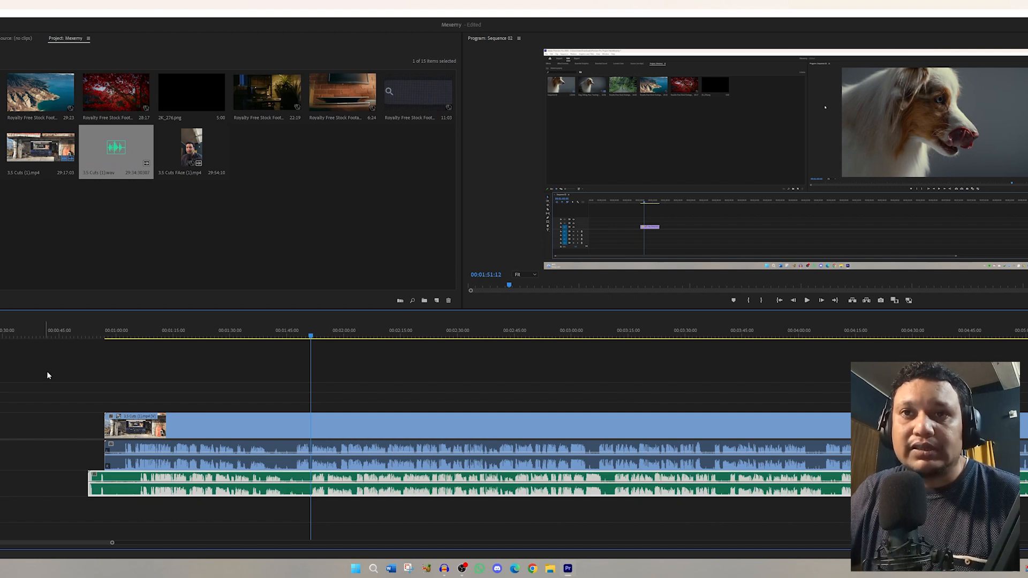
left_click(138, 331)
key("space")
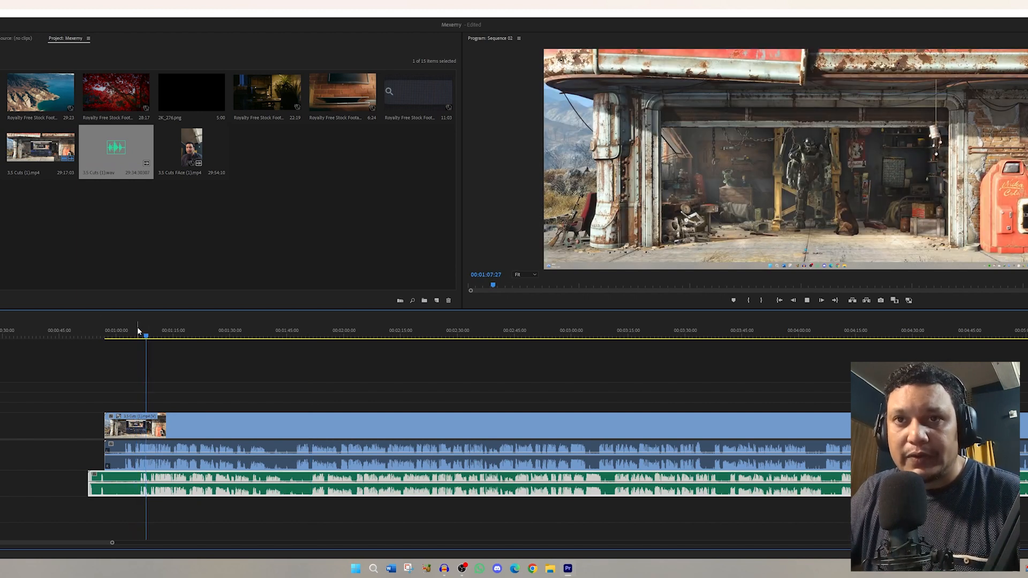
key("space")
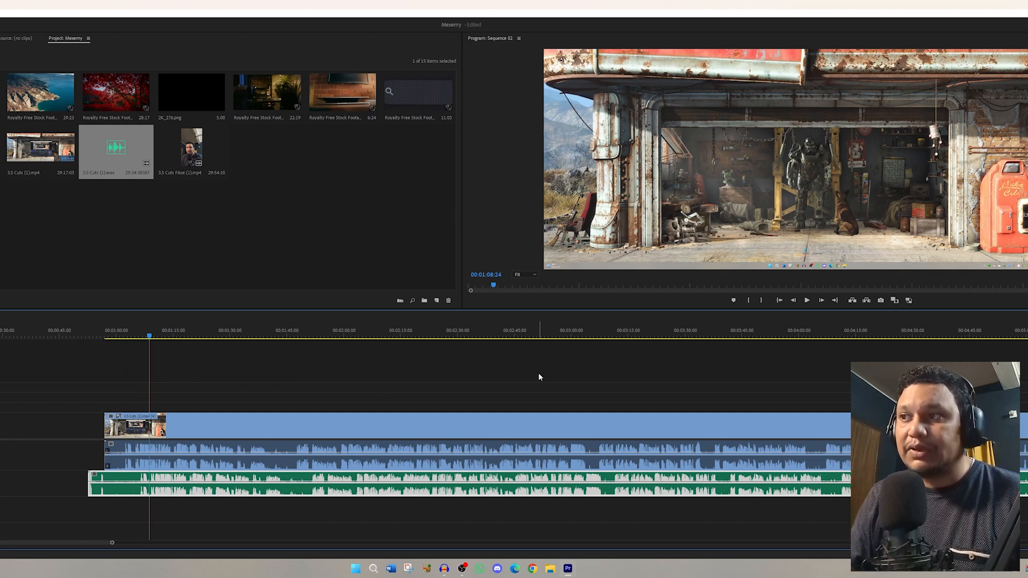
Add 3.5 Cuts FAce (1).mp4 to Video 3 and Audio 3, starting just after the screen recording begins, and play it back
left_click(265, 236)
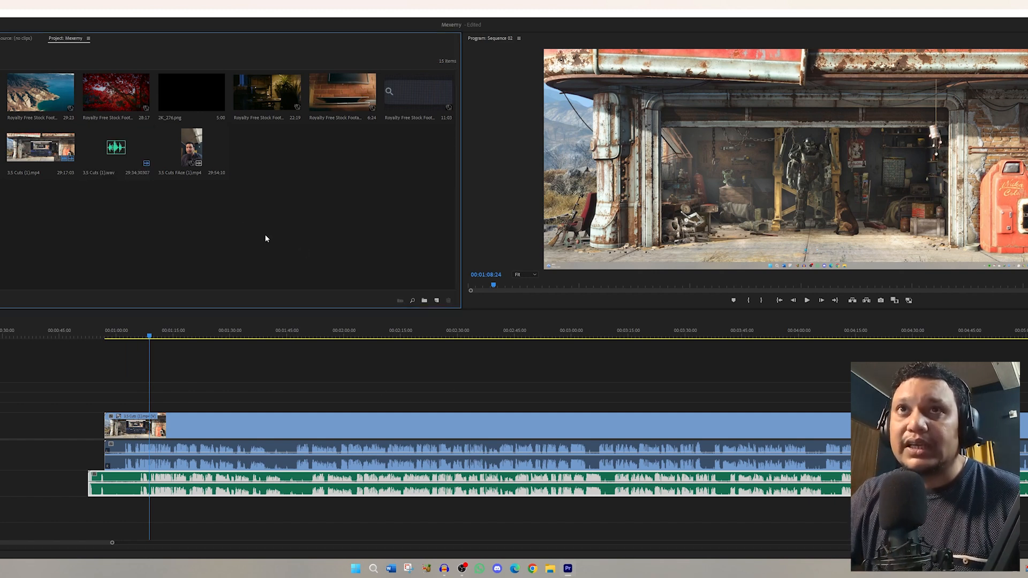
left_click_drag(183, 161, 111, 396)
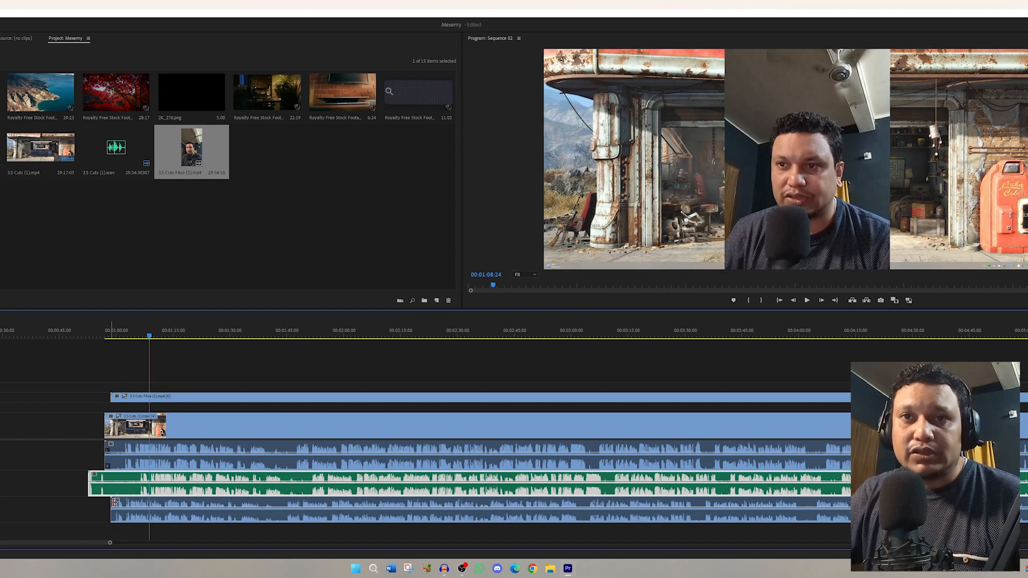
left_click(151, 503)
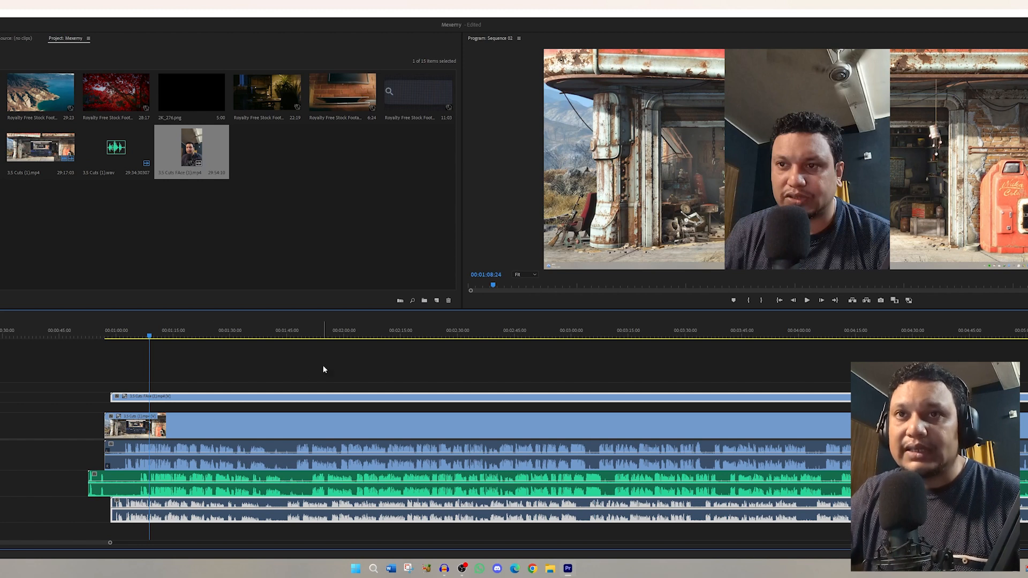
key("space")
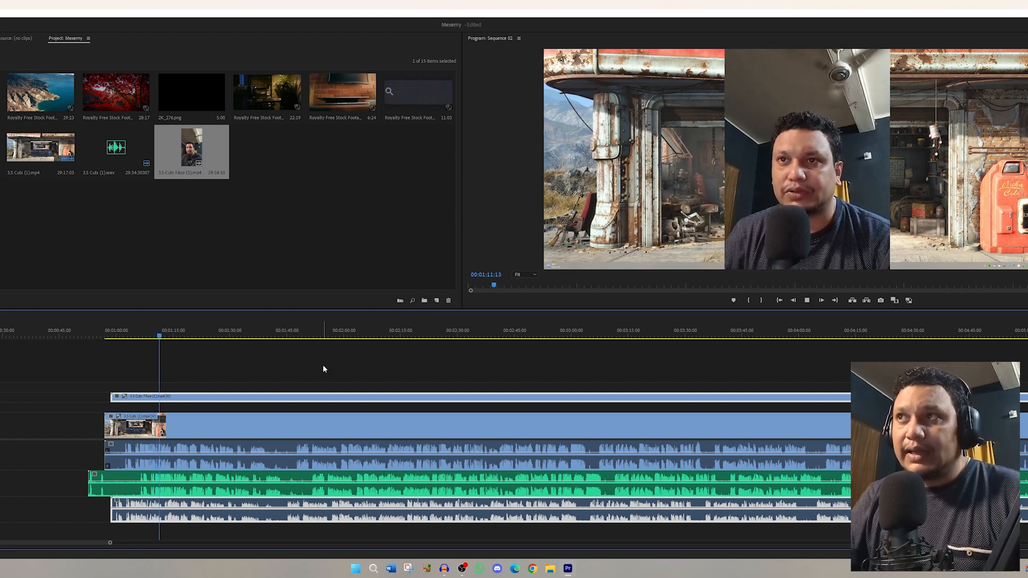
key("space")
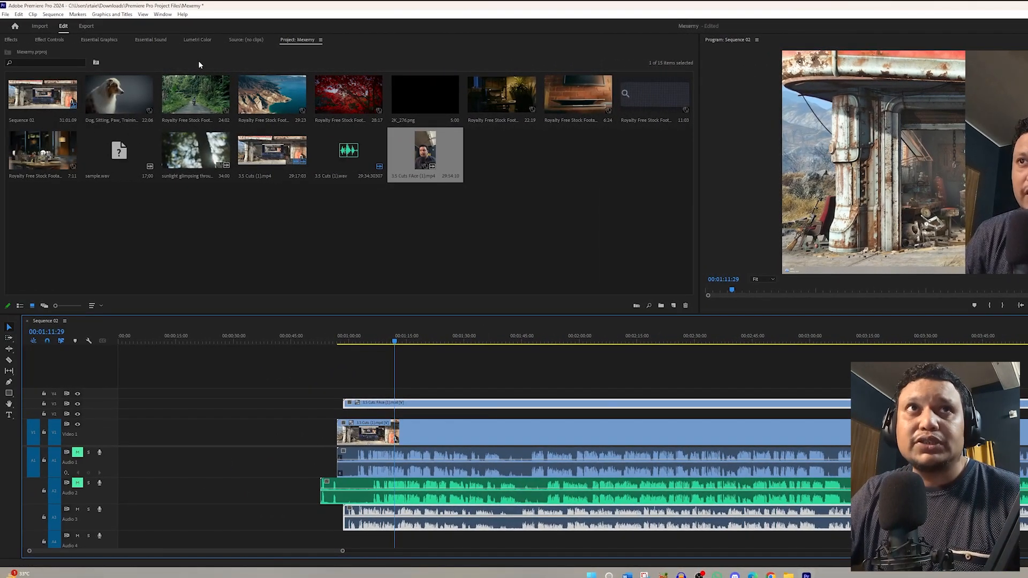
Scale the face-cam clip to 47 and reposition it in the lower-right corner of the frame
left_click(49, 40)
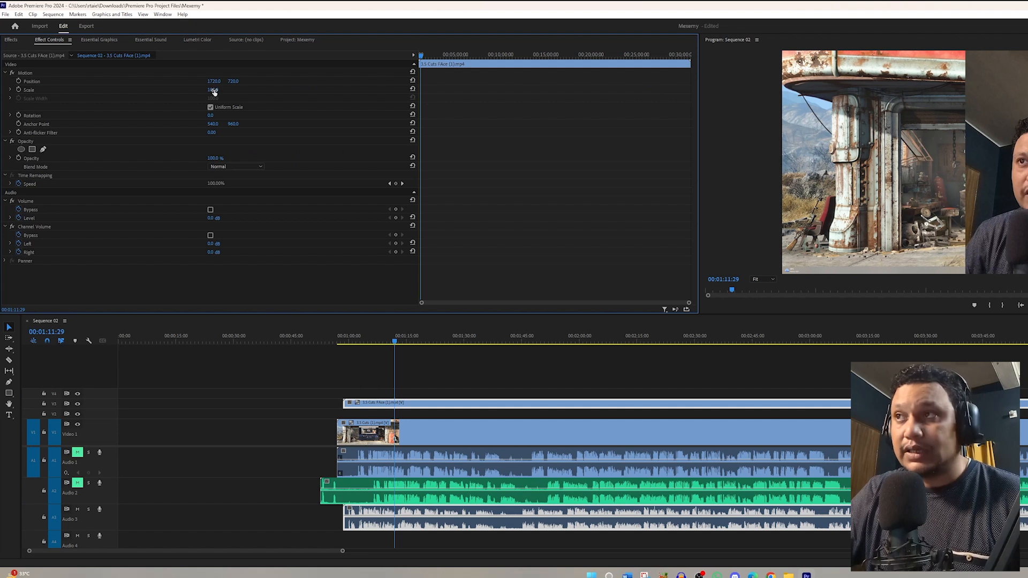
left_click_drag(213, 90, 191, 90)
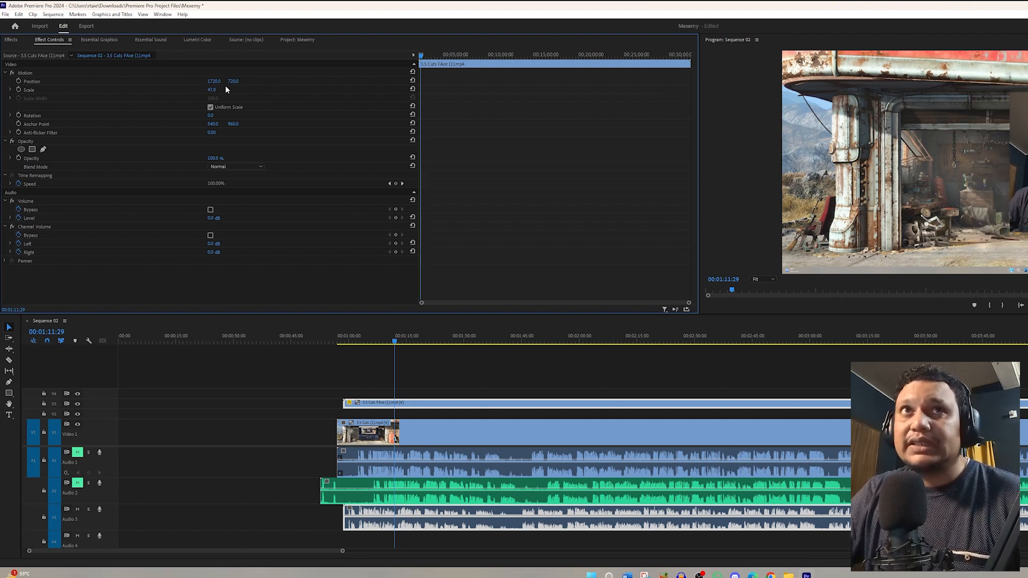
left_click_drag(214, 81, 828, 81)
left_click_drag(237, 82, 347, 82)
left_click(594, 389)
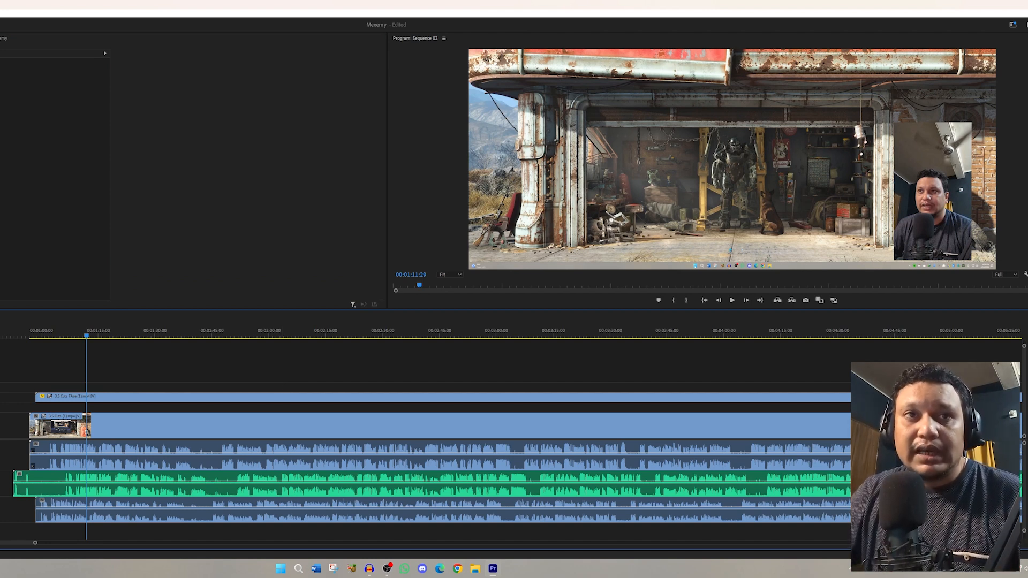
Play the start of the sequence to check how the three recordings line up, stopping at 00:01:08:00
key("Home")
key("space")
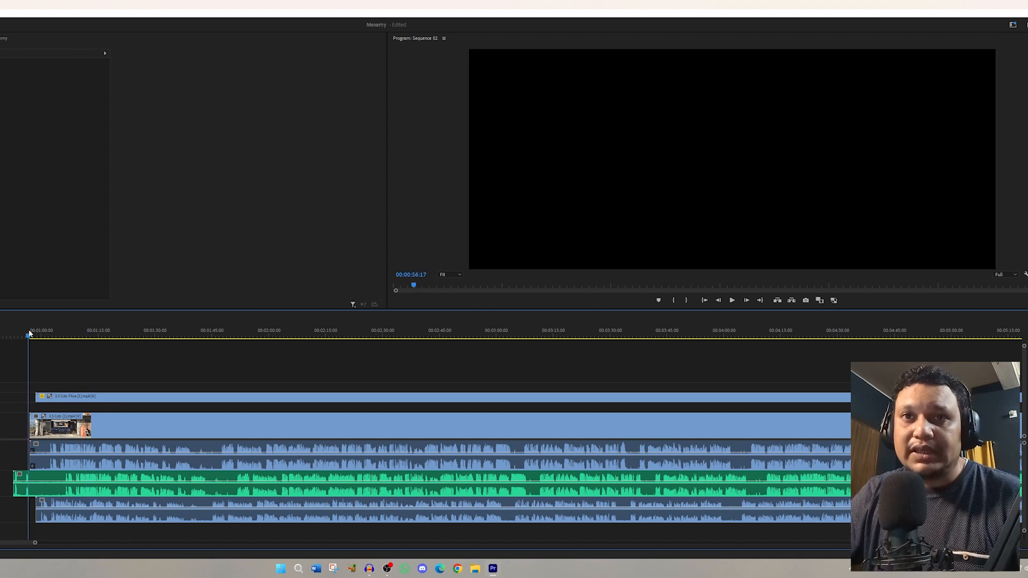
left_click(51, 331)
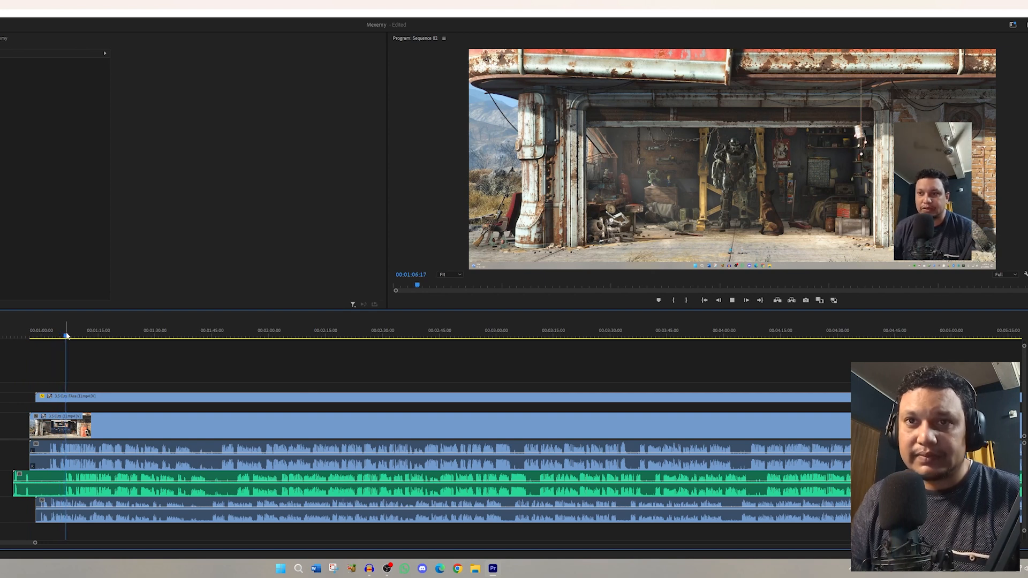
key("space")
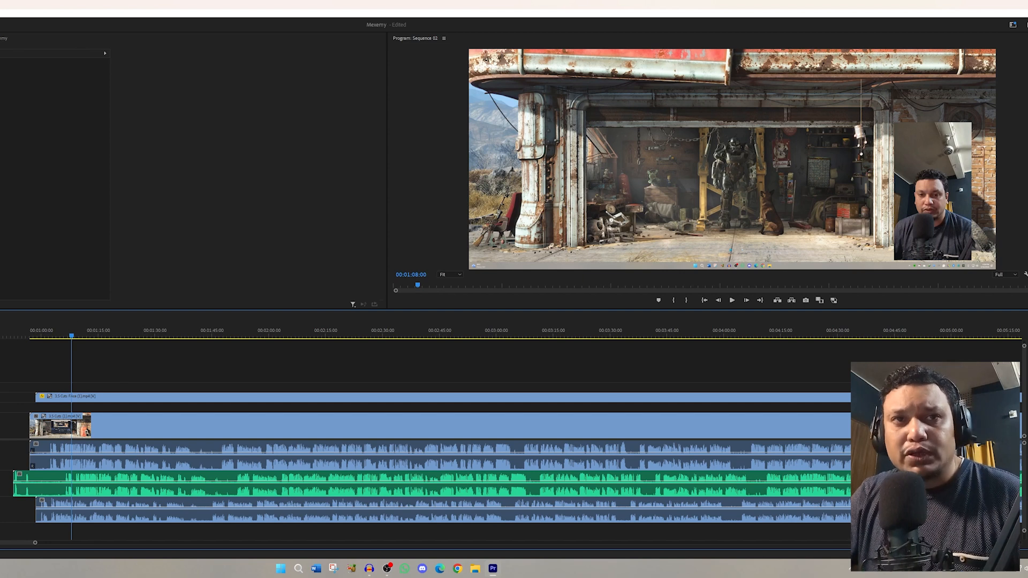
Try splitting the screen recording with the Razor tool at about 00:10:20 and 00:12:30, undo both cuts and deselect all clips
key("ctrl+a")
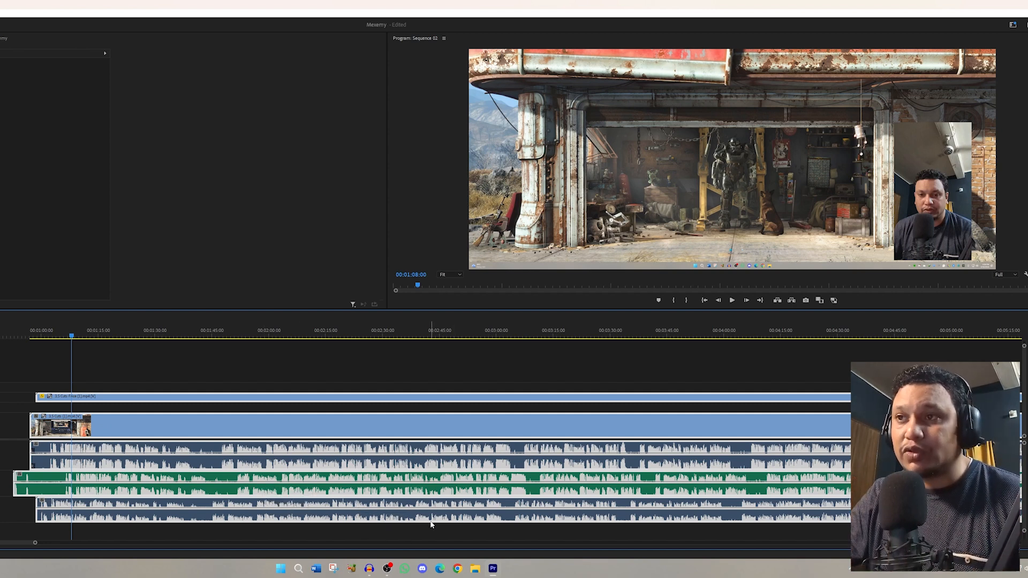
scroll(432, 523, "down", 4)
key("c")
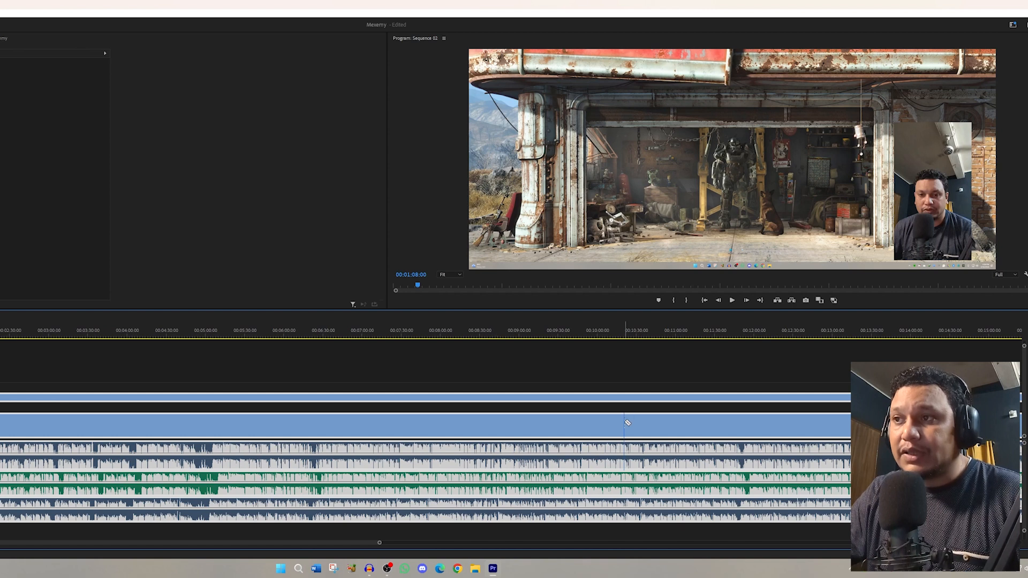
left_click(625, 421)
left_click(800, 425)
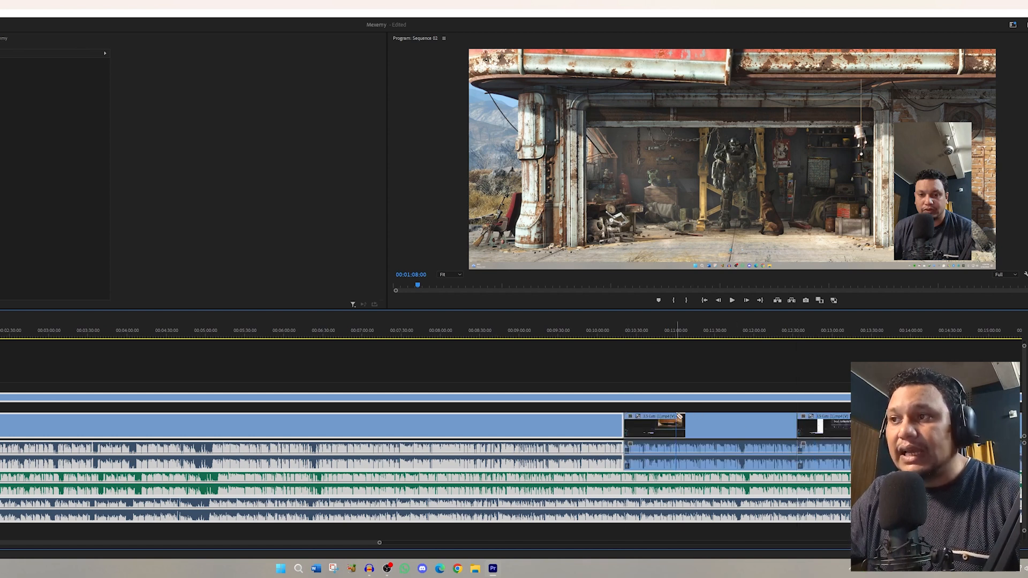
key("ctrl+z")
key("ctrl+z")
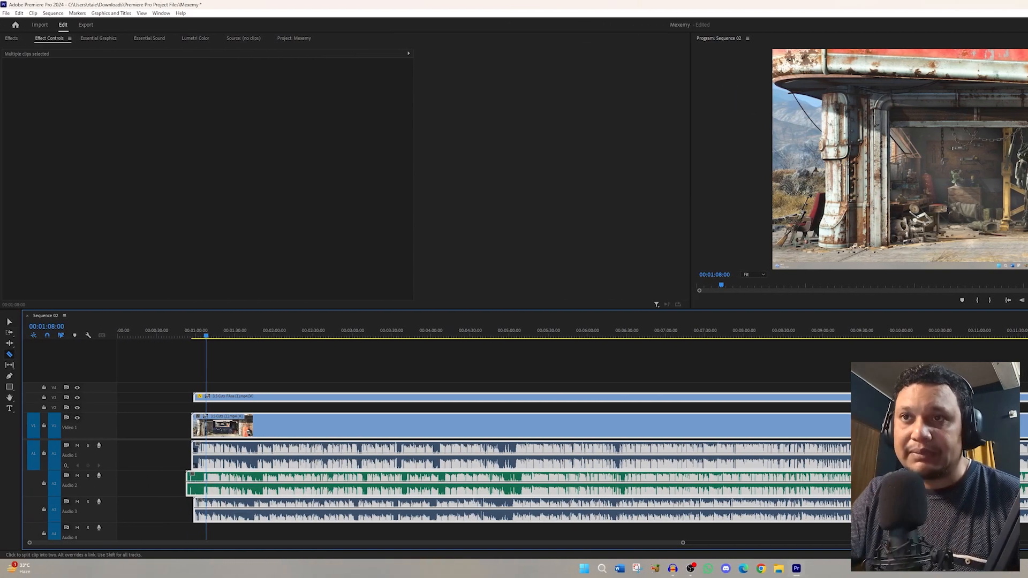
key("v")
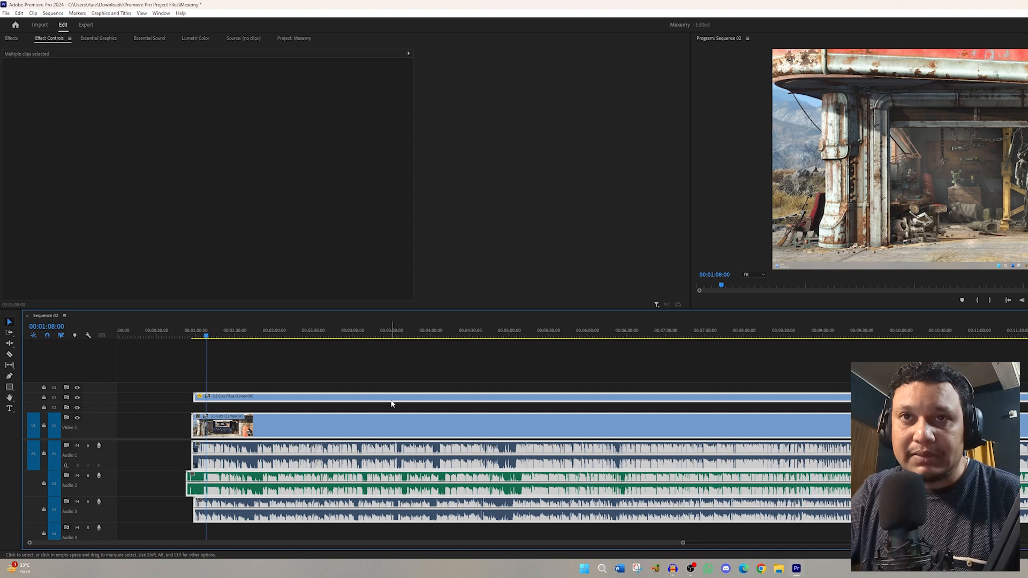
left_click(413, 378)
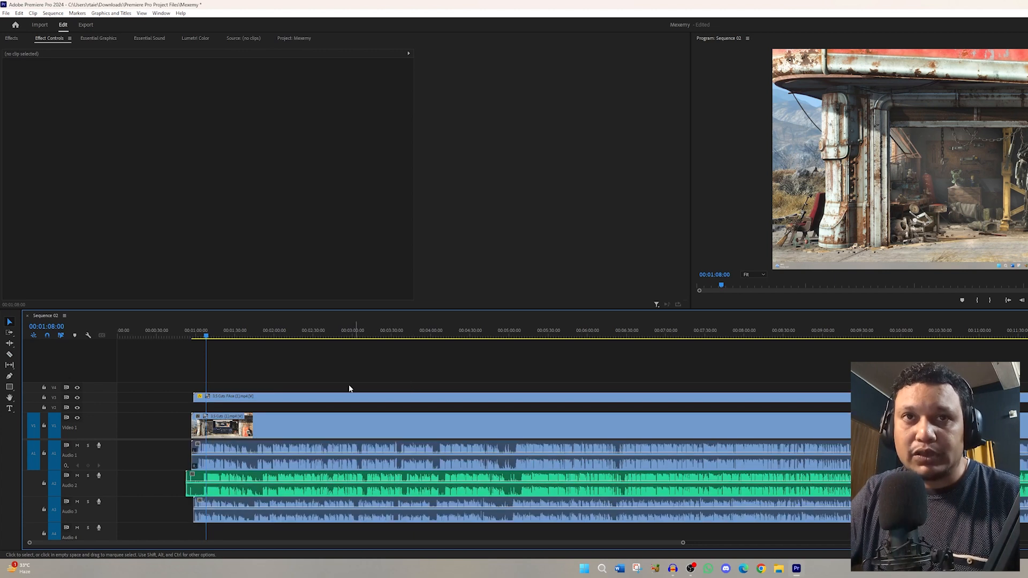
Move the face-cam video down from Video 3 to Video 2, directly above the screen recording
left_click(245, 398)
left_click_drag(246, 398, 245, 409)
left_click(302, 392)
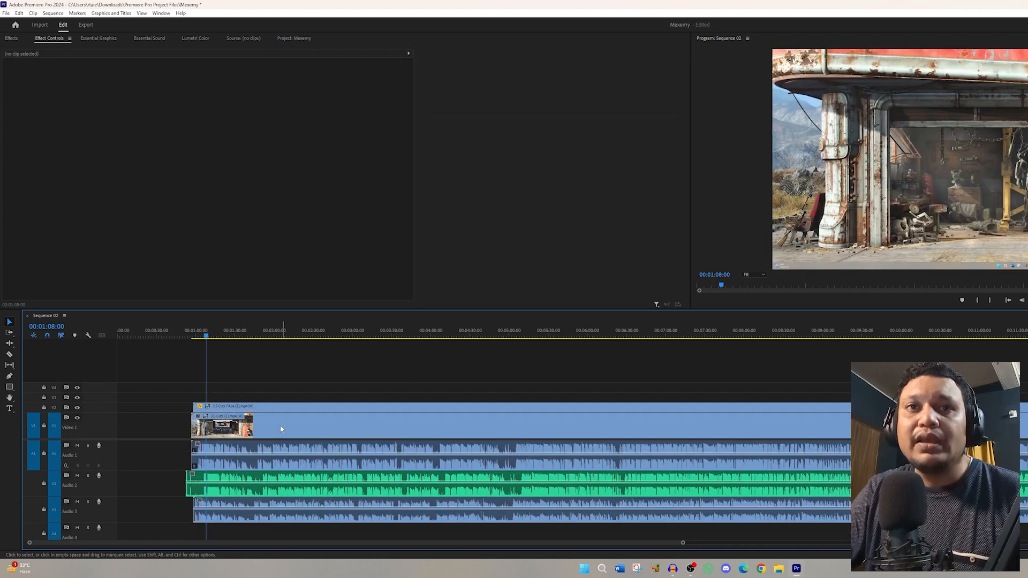
Move the screen recording with its linked audio later on the timeline so it starts at about 00:01:10
scroll(152, 440, "up", 3)
left_click_drag(185, 448, 391, 512)
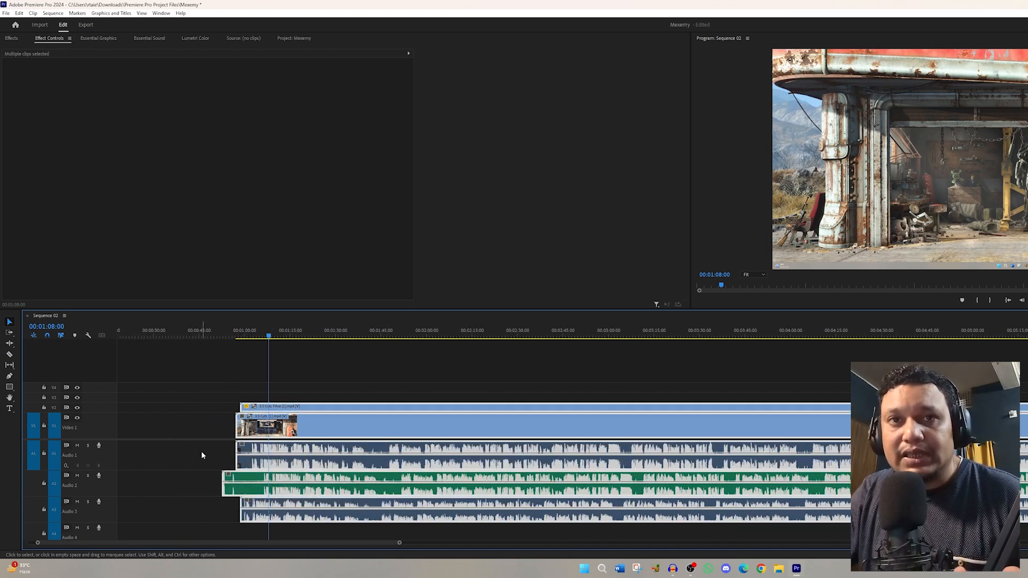
left_click_drag(201, 451, 332, 487)
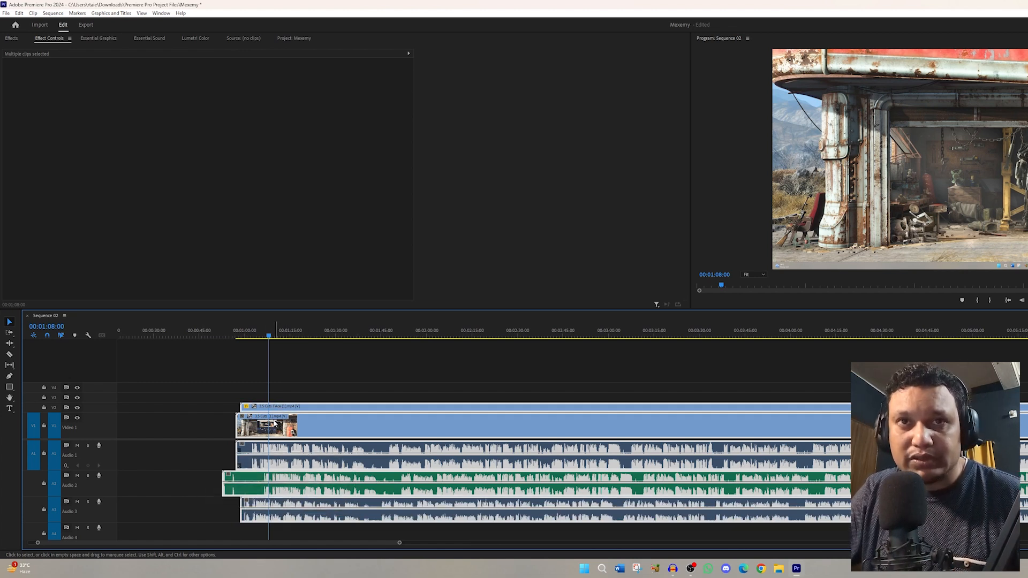
left_click_drag(238, 453, 276, 445)
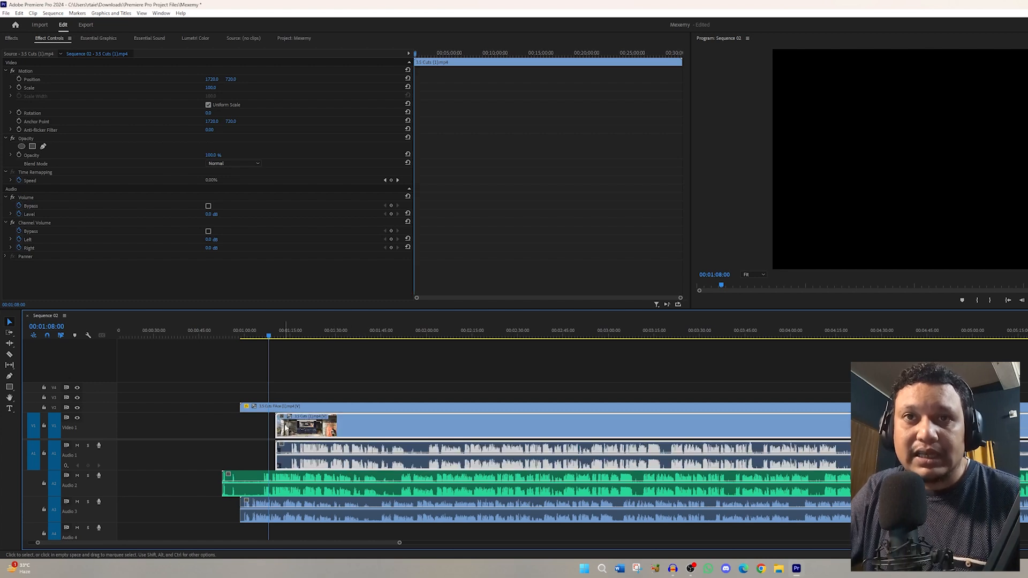
right_click(332, 432)
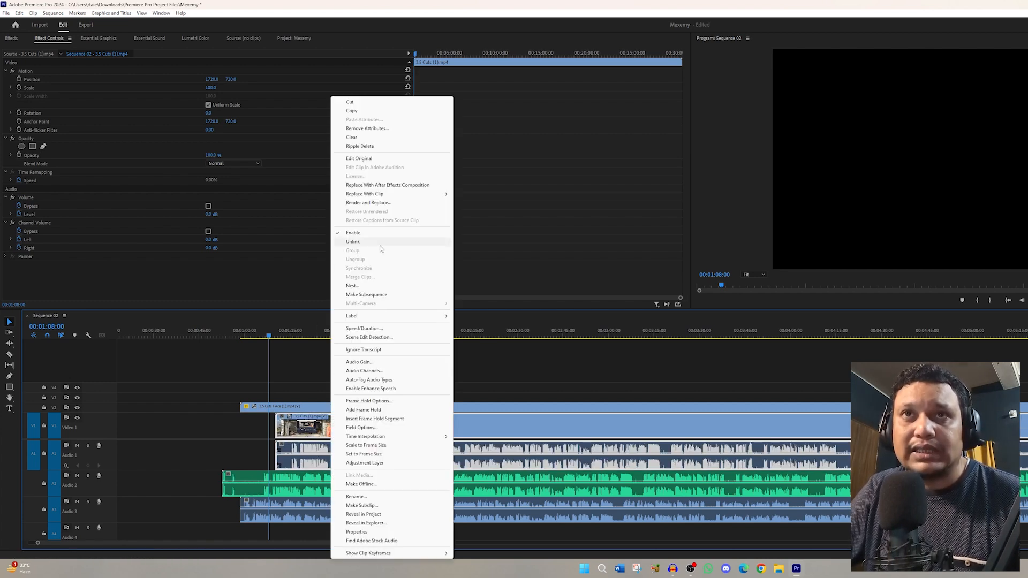
left_click(541, 352)
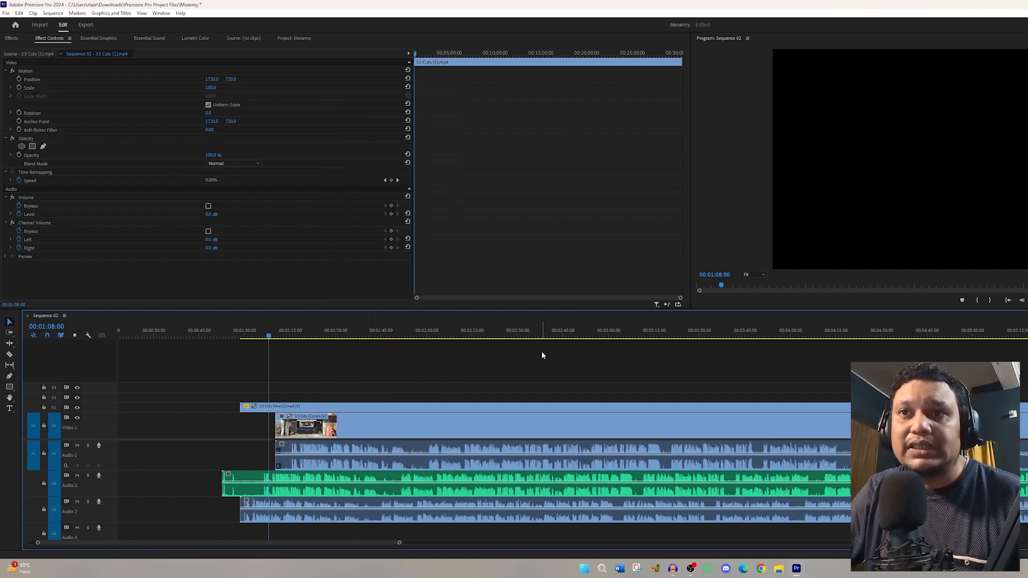
Shift the face-cam clip with its linked audio to start at about 00:01:52 and place the playhead at 00:02:16:08
left_click(438, 427)
left_click(304, 410)
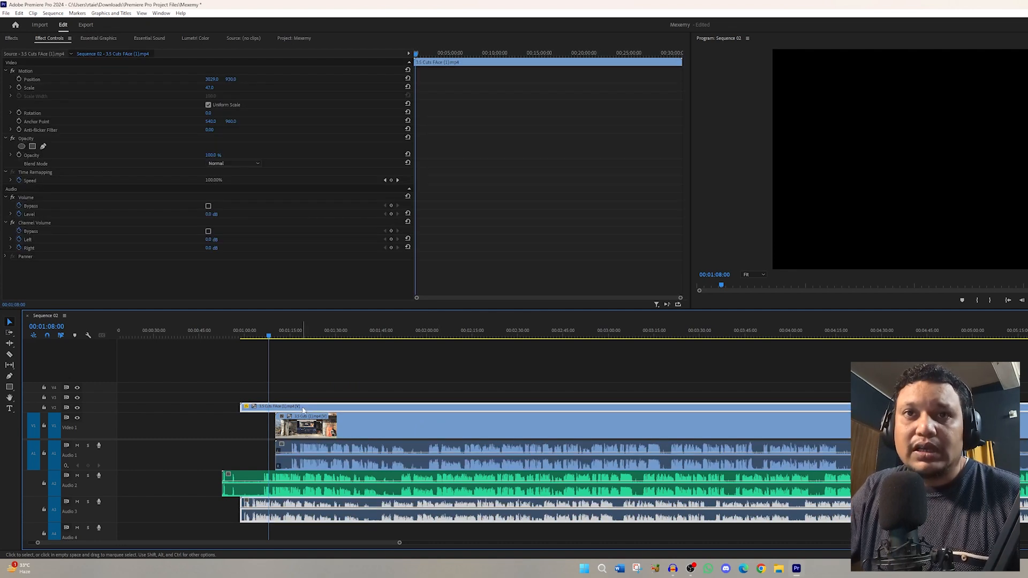
left_click_drag(304, 411, 354, 410)
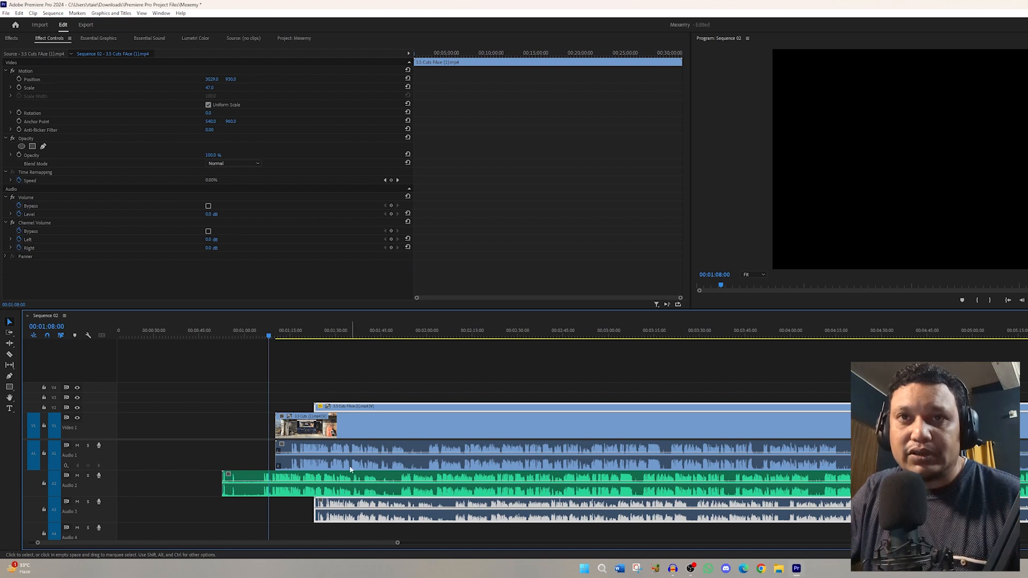
left_click_drag(349, 410, 412, 402)
left_click(476, 336)
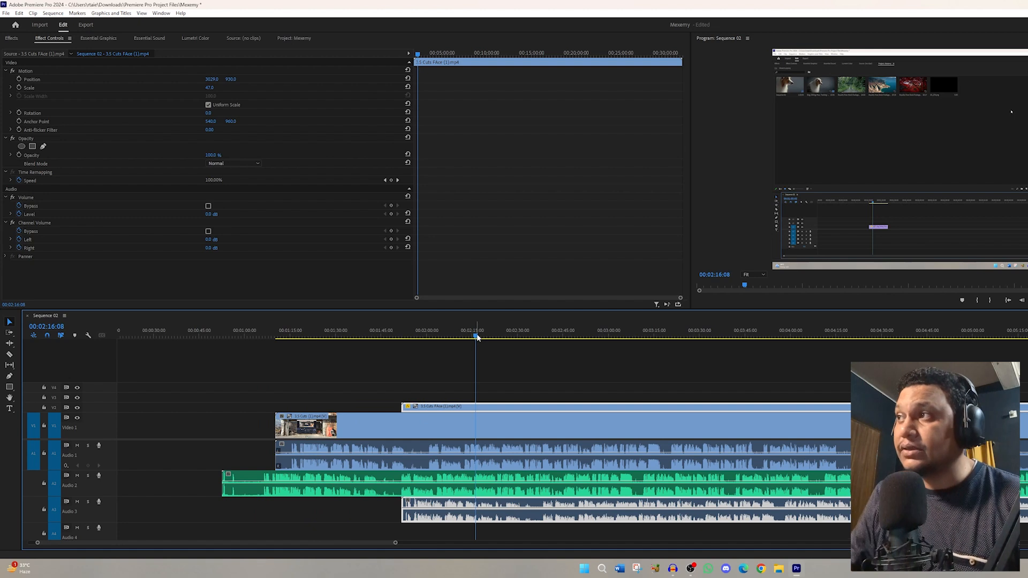
left_click(448, 412)
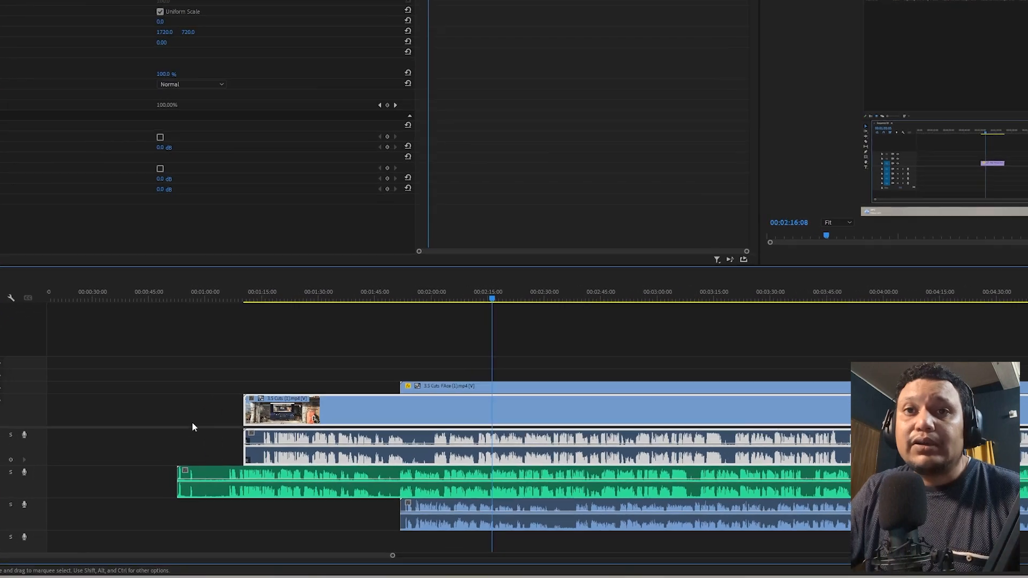
Select the screen recording, face-cam and separate audio clips and synchronize them by Audio using track channel 1
left_click_drag(97, 429, 603, 543)
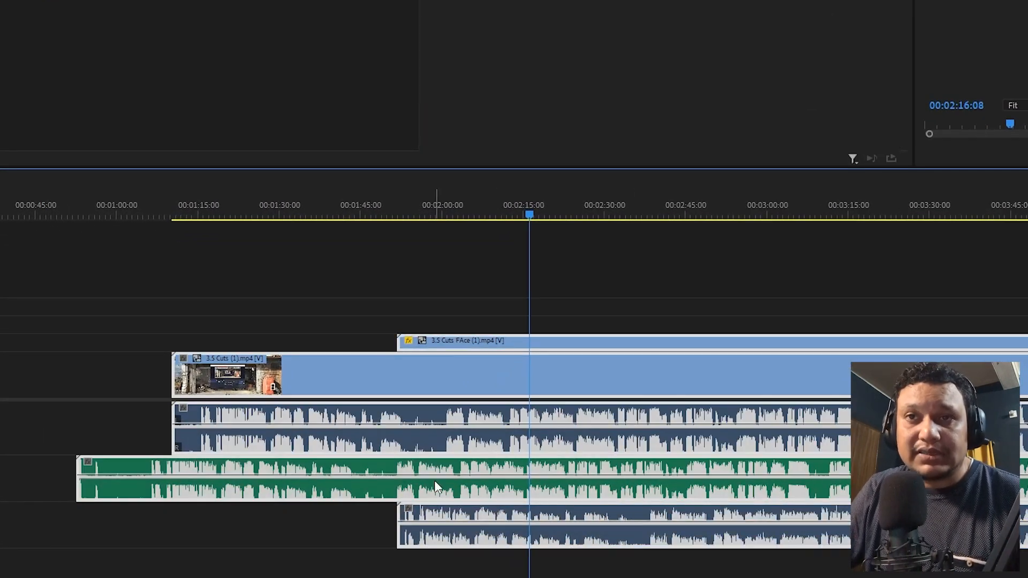
right_click(465, 469)
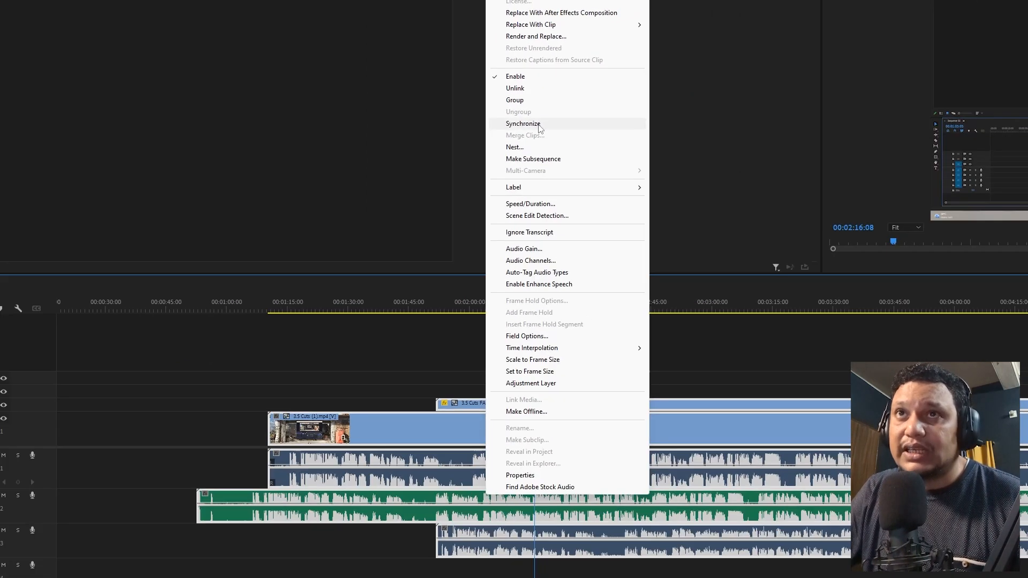
left_click(539, 128)
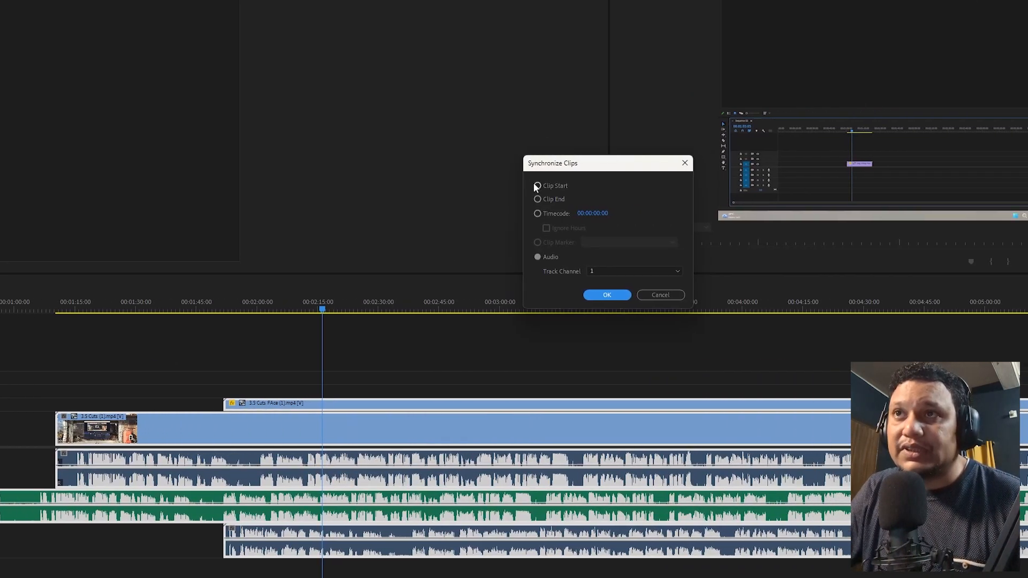
left_click(448, 257)
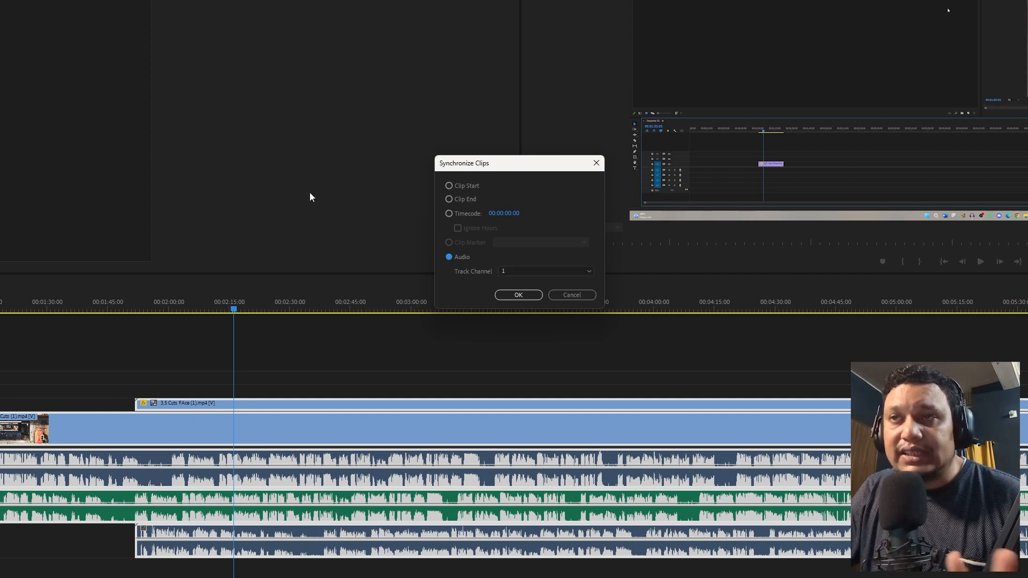
left_click(518, 270)
left_click(518, 269)
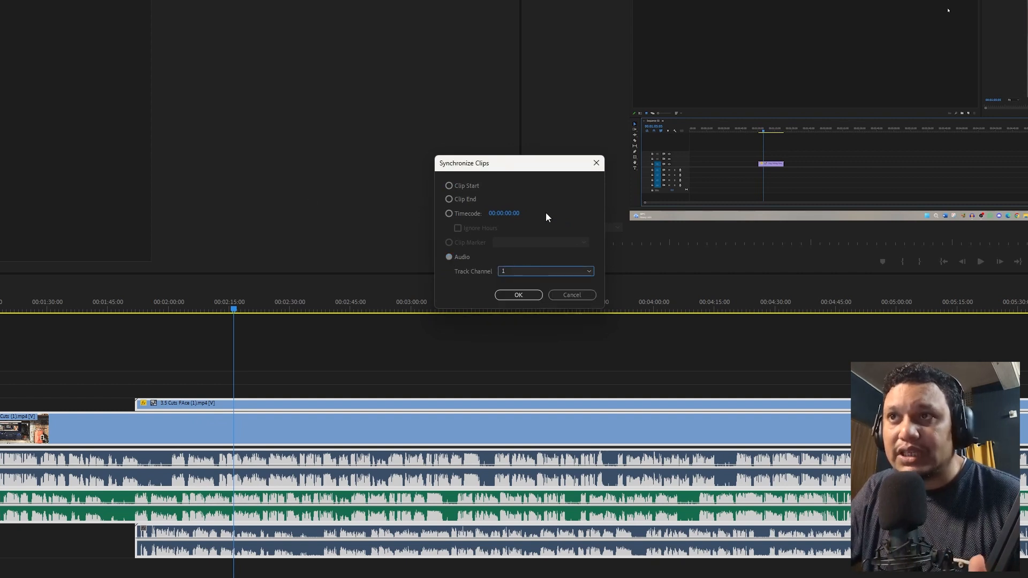
left_click(523, 296)
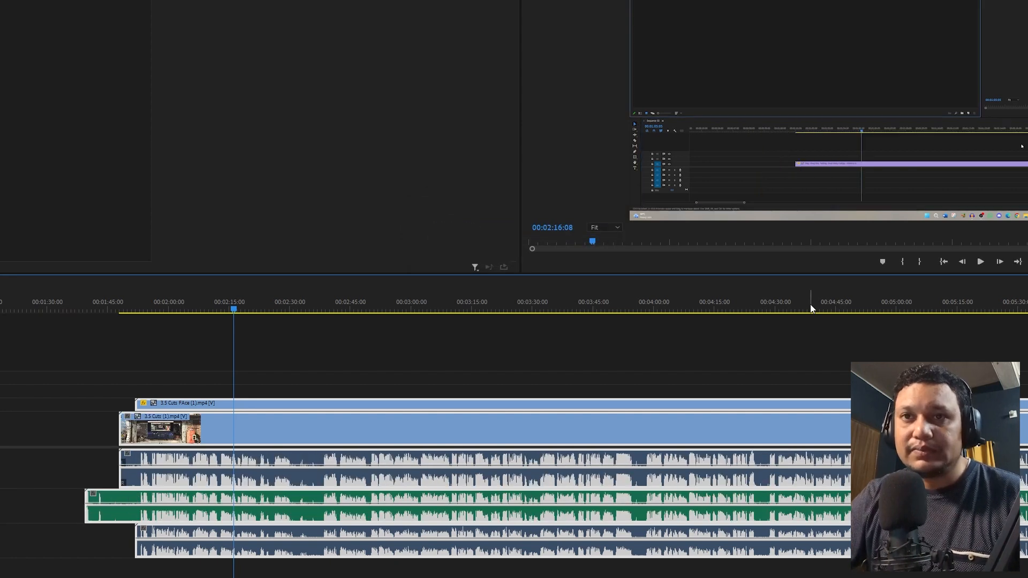
Compare the waveforms of the three synchronized recordings and play the sequence from 00:01:53:06 to 00:01:59:21
scroll(141, 516, "up", 5)
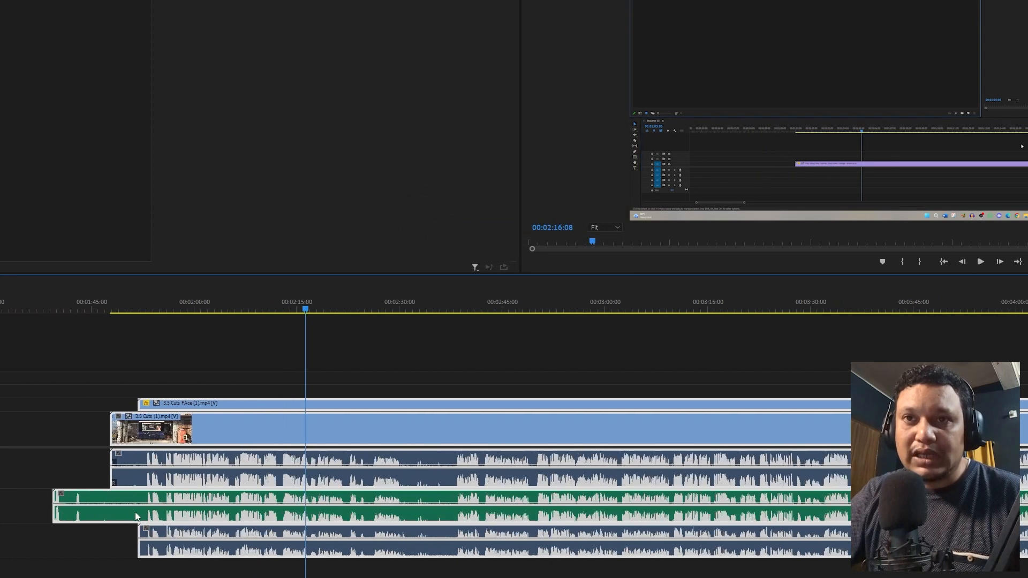
scroll(164, 514, "up", 1)
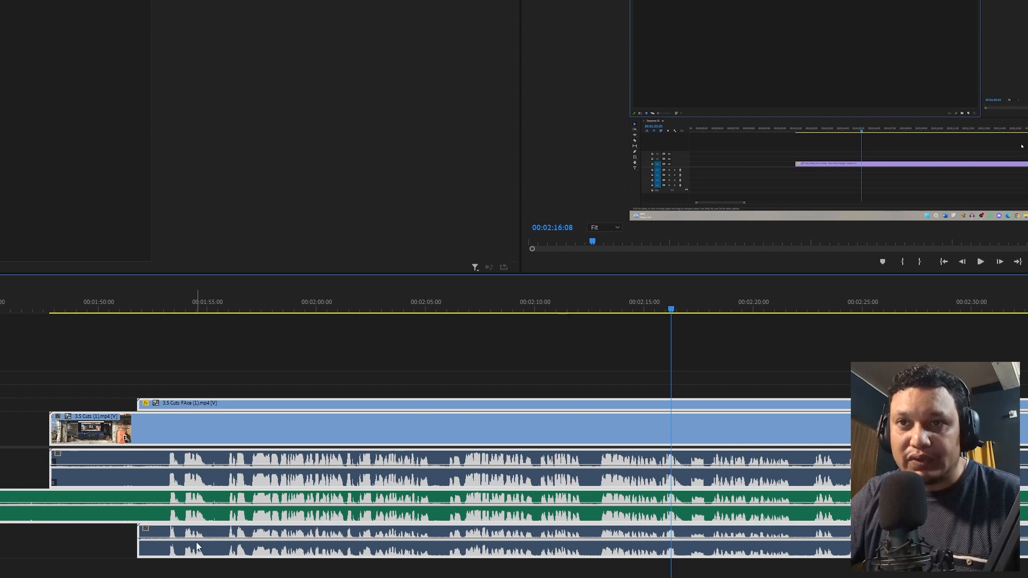
scroll(196, 505, "up", 3)
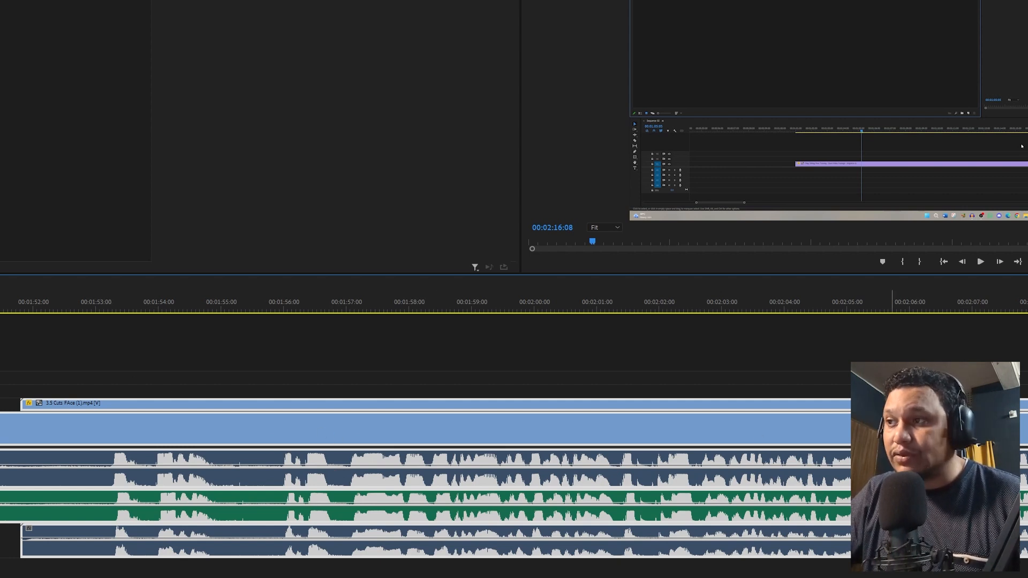
scroll(774, 478, "down", 2)
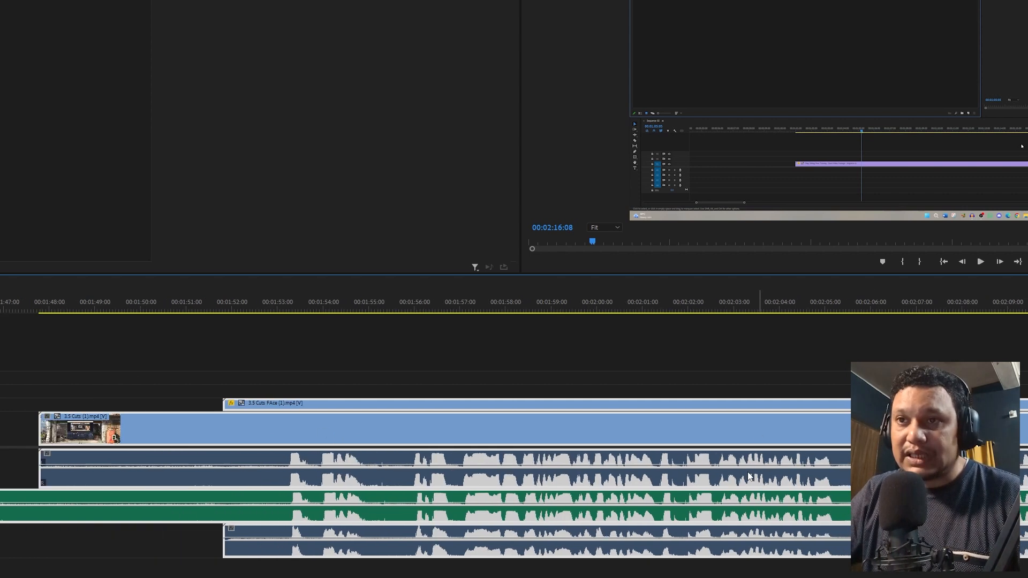
scroll(760, 478, "down", 1)
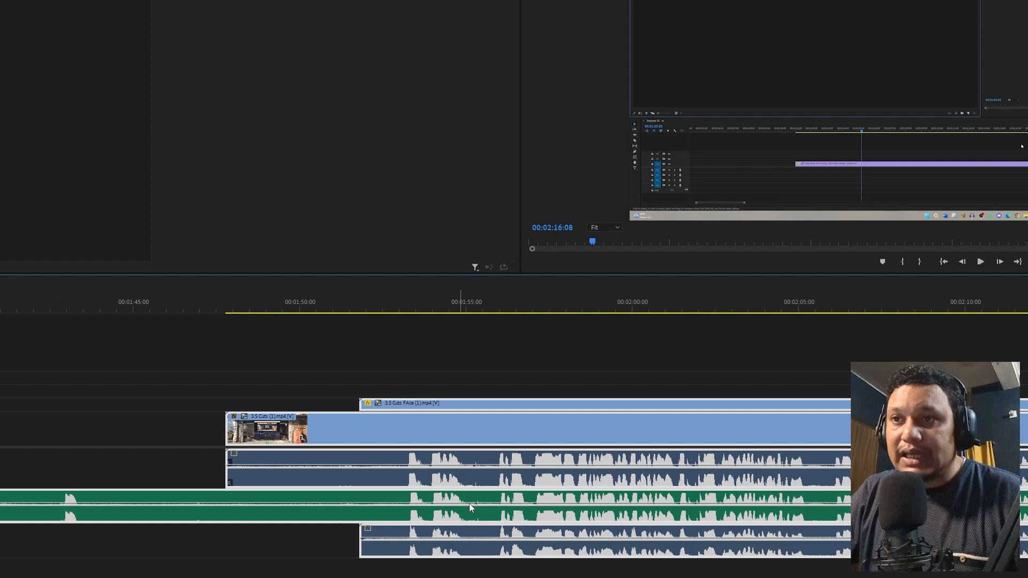
left_click(407, 302)
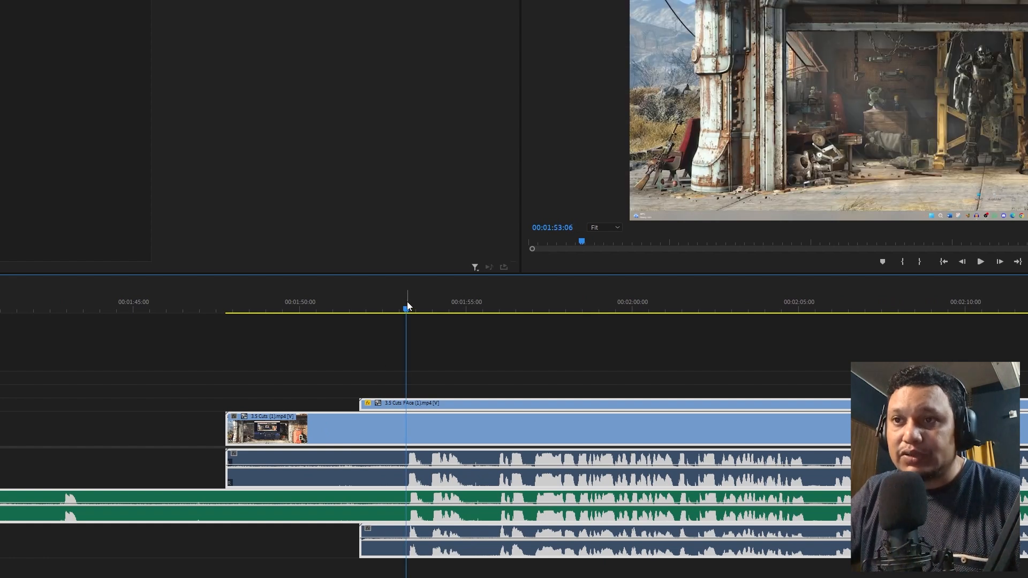
key("space")
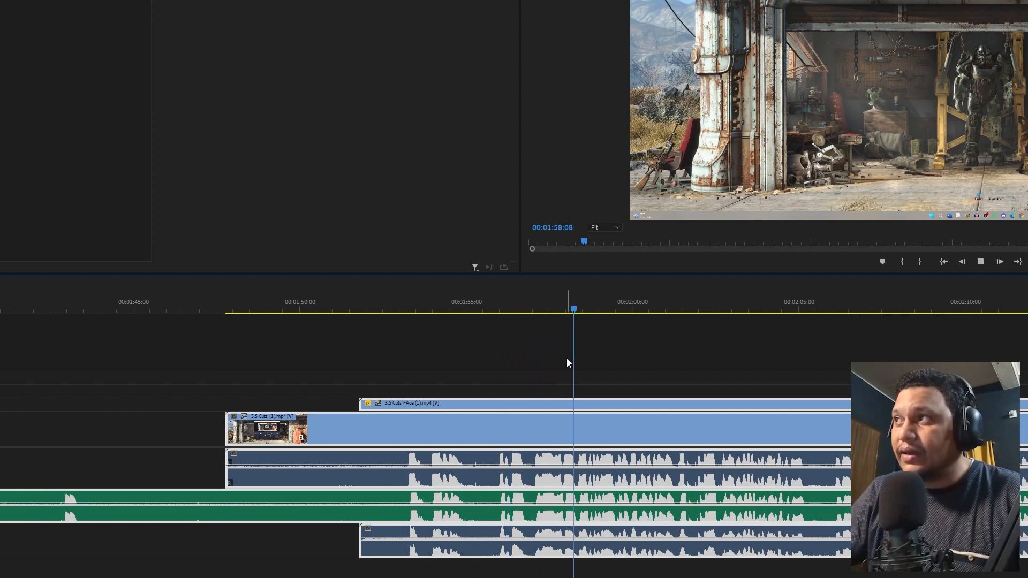
key("space")
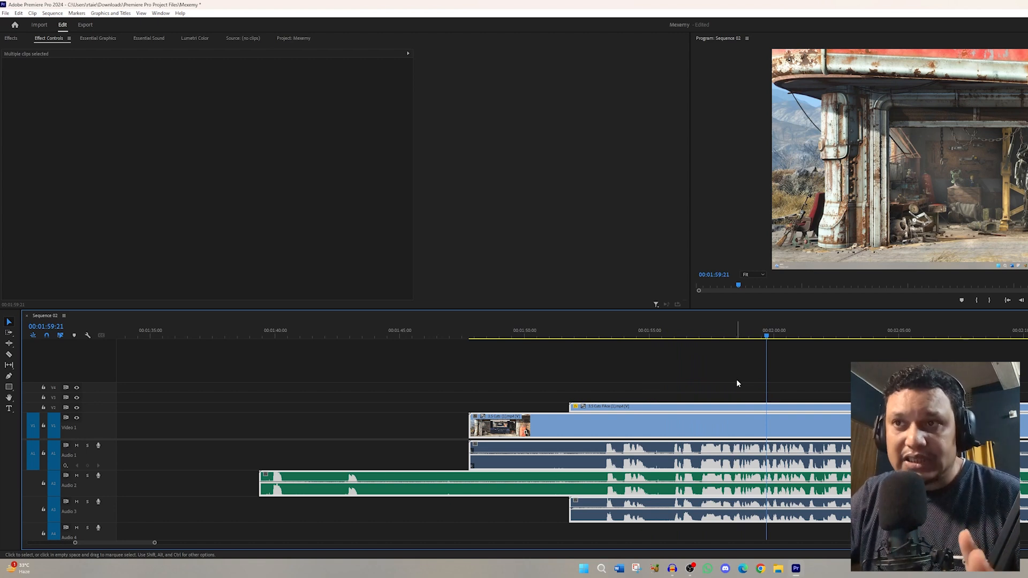
Deselect the clips and mute Audio 1 and Audio 3, leaving only the separate audio recording on Audio 2 audible
left_click(172, 481)
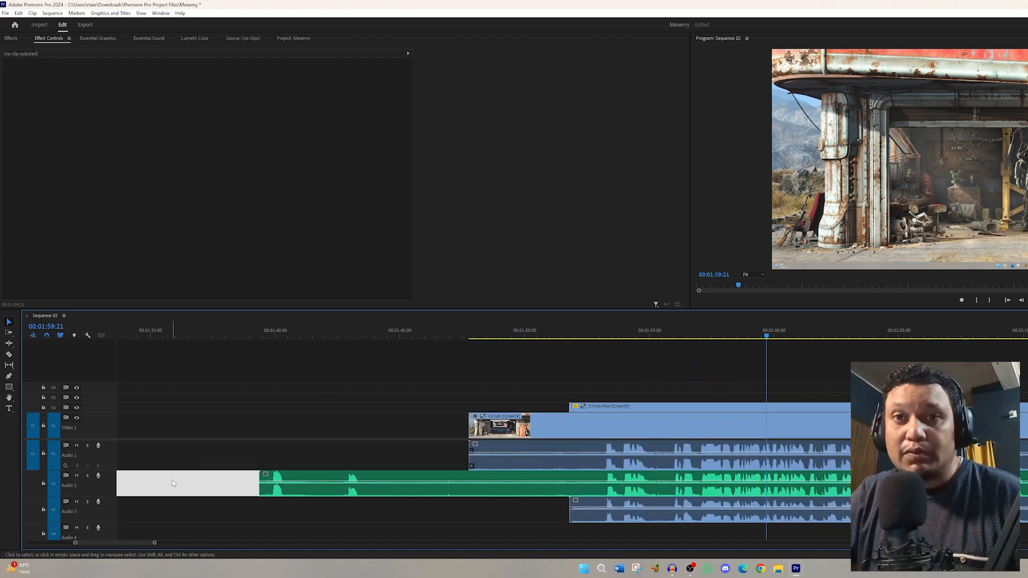
left_click(145, 479)
left_click(77, 502)
left_click(76, 444)
Play the sequence from 00:01:53:04 to check the separate audio against the face-cam picture, stopping at 00:01:58:25
left_click_drag(567, 332, 603, 332)
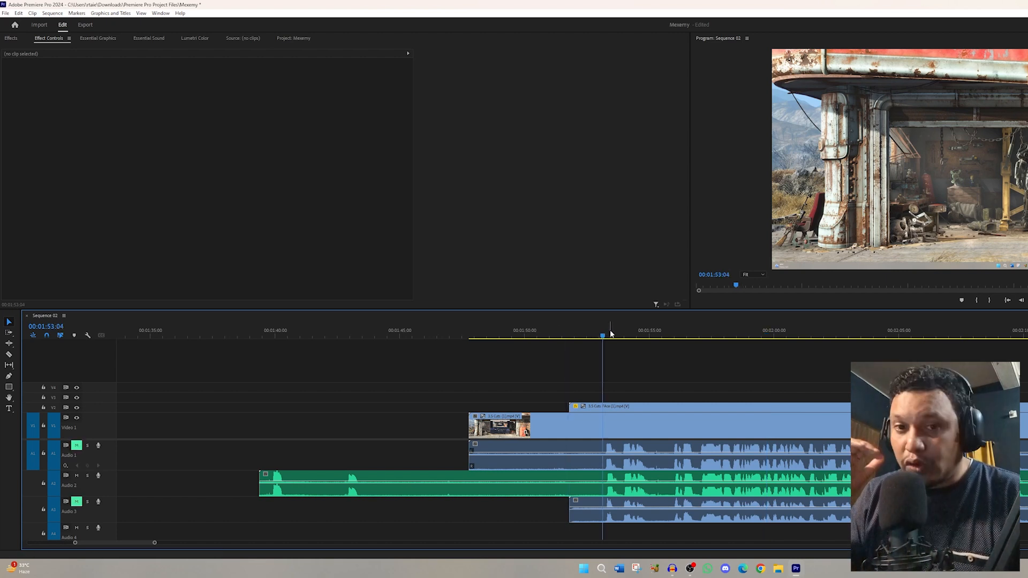
key("space")
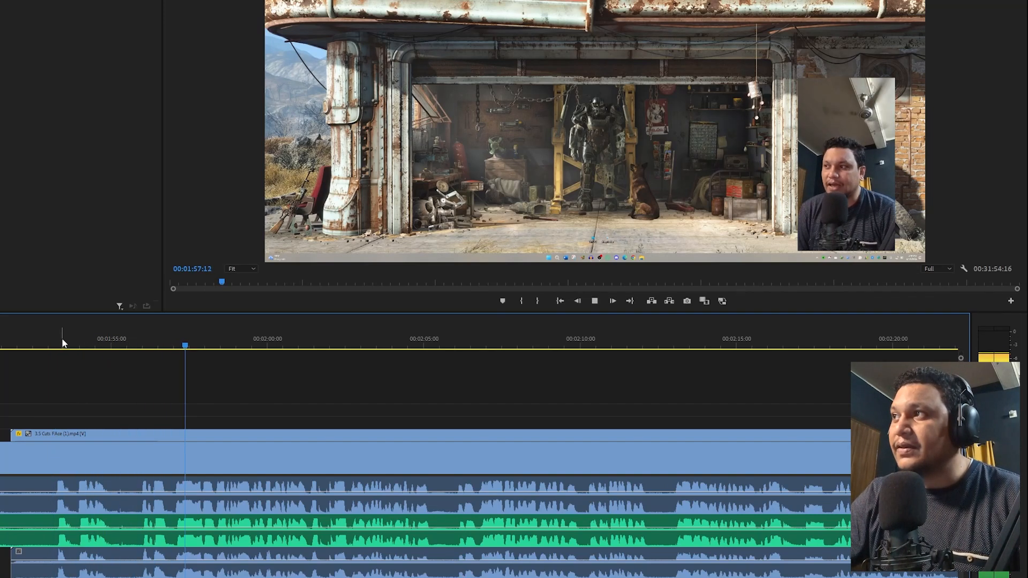
key("space")
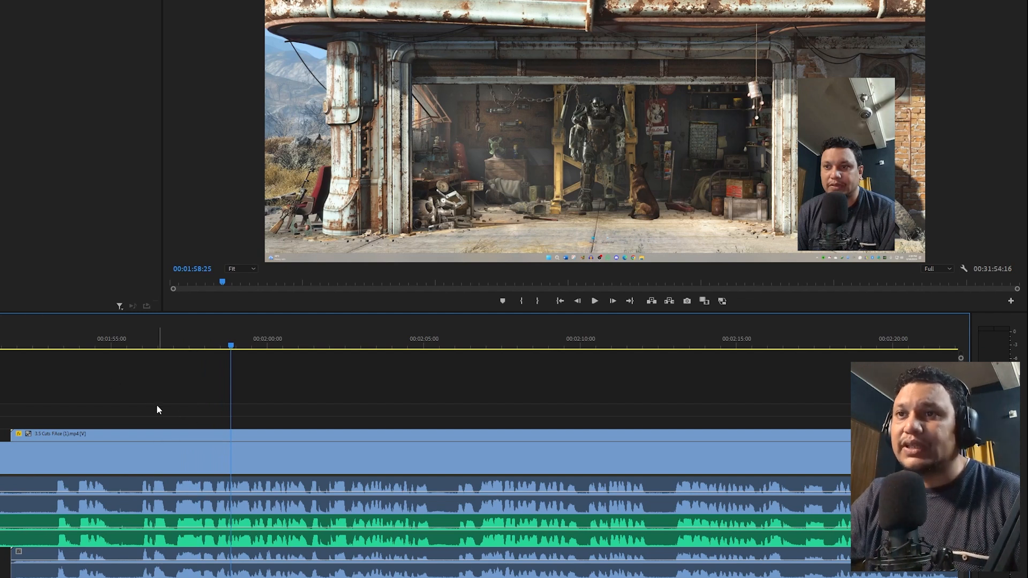
Select the Audio 2 clip and replay the sequence from 00:01:53:08 to 00:02:01:06 to recheck its sync with the face cam
left_click(0, 339)
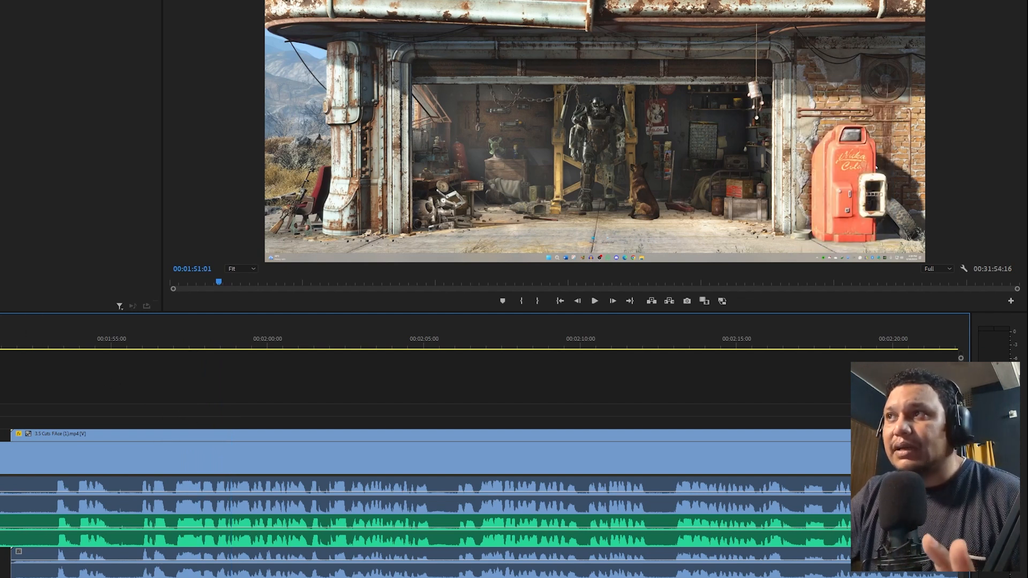
key("Right")
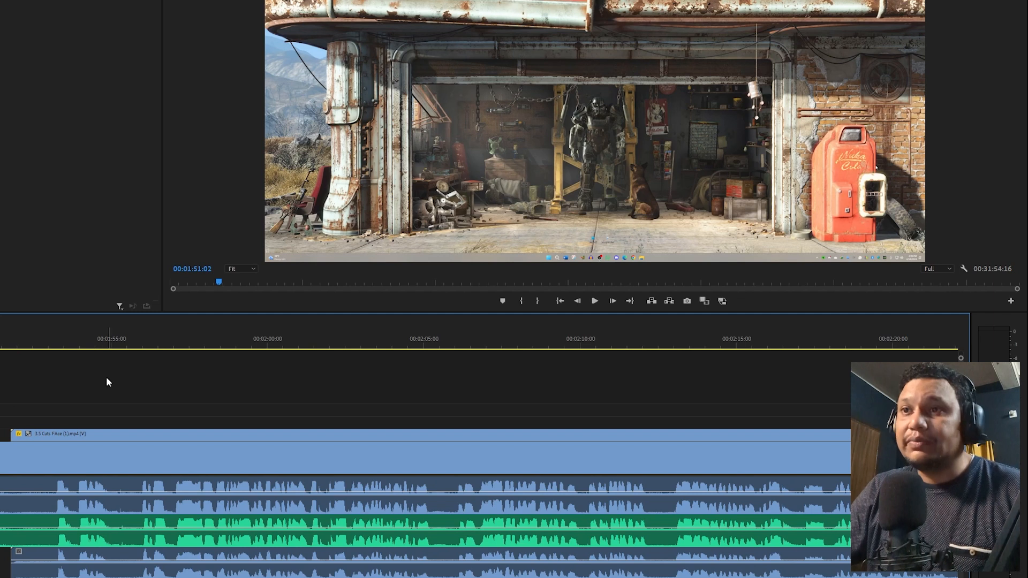
left_click_drag(51, 338, 56, 346)
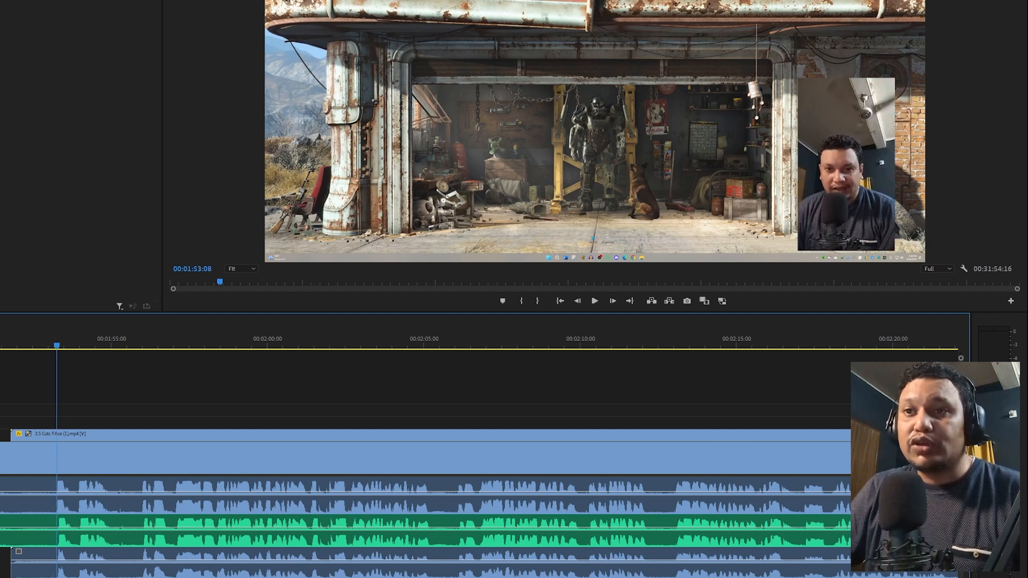
left_click(48, 528)
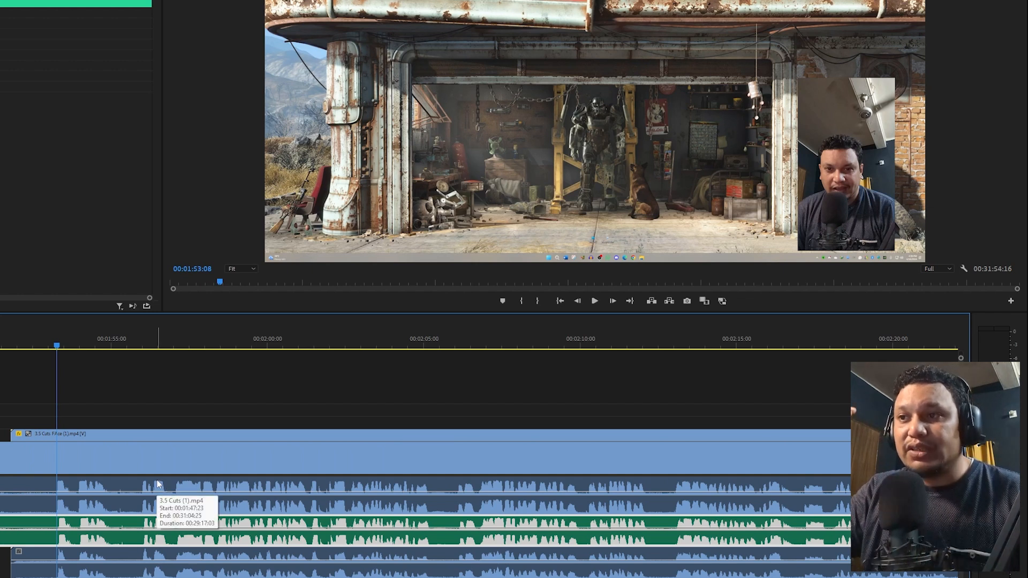
key("space")
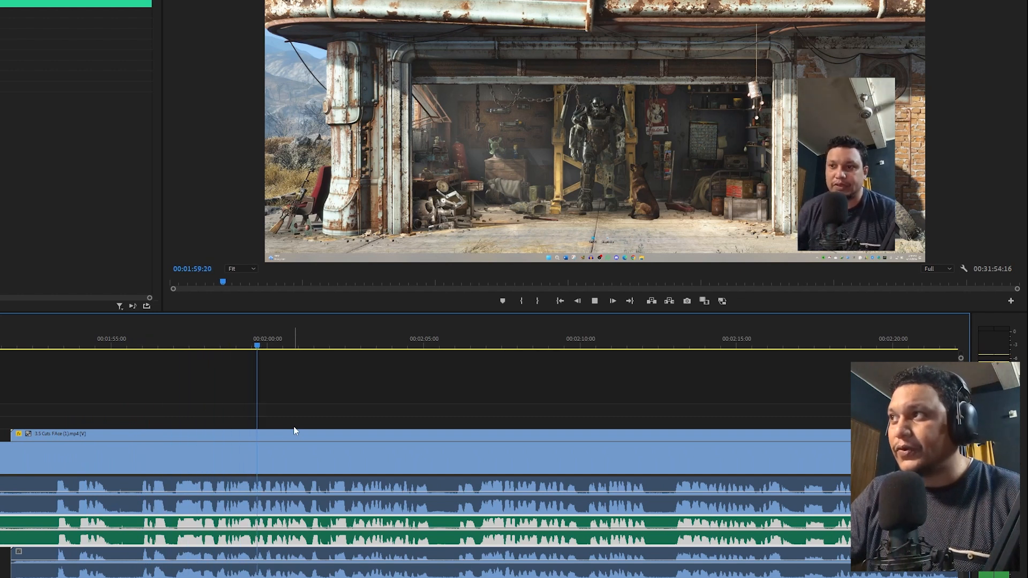
key("space")
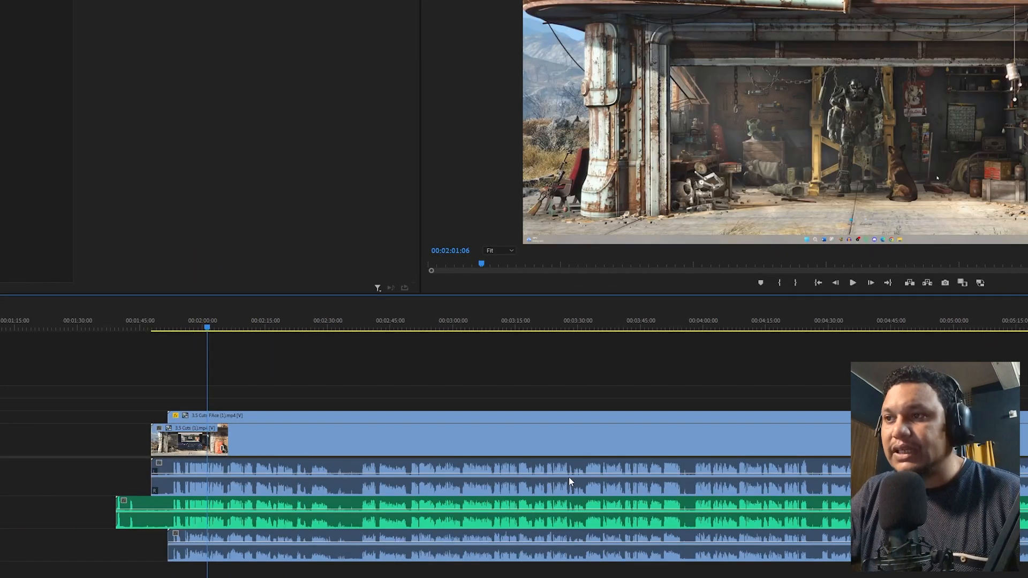
scroll(563, 455, "down", 2)
scroll(563, 455, "down", 1)
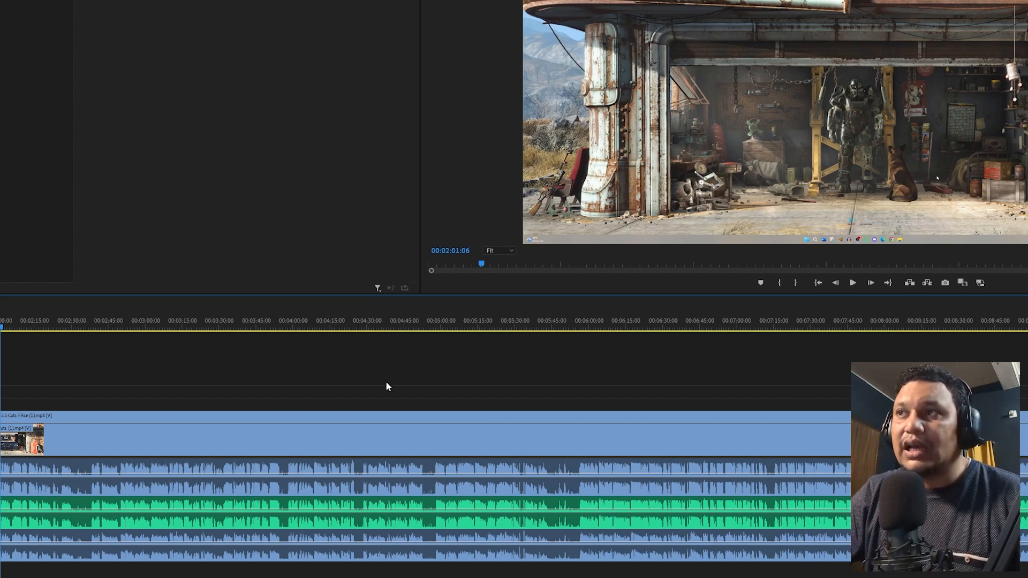
scroll(451, 387, "down", 2)
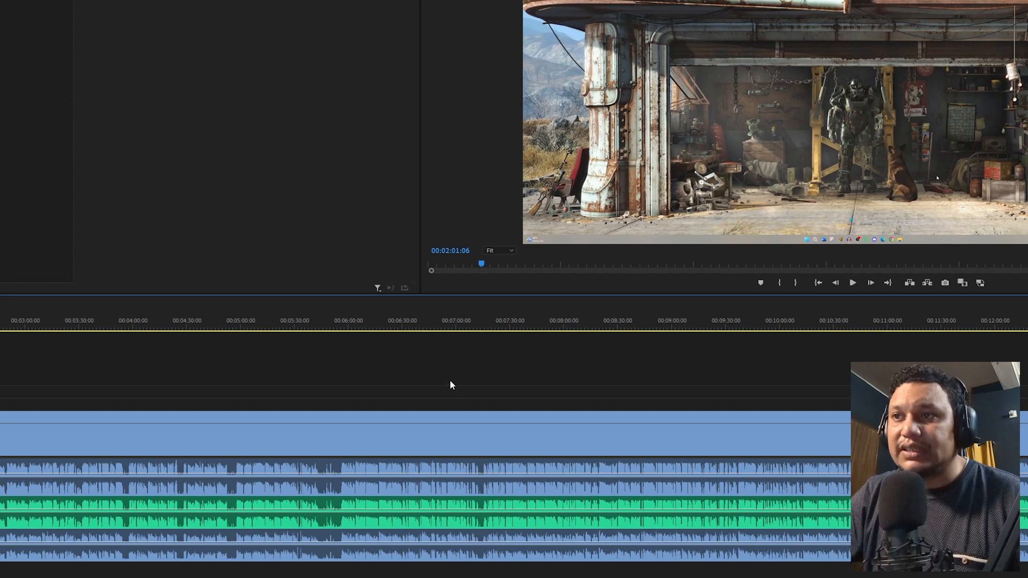
scroll(442, 373, "down", 1)
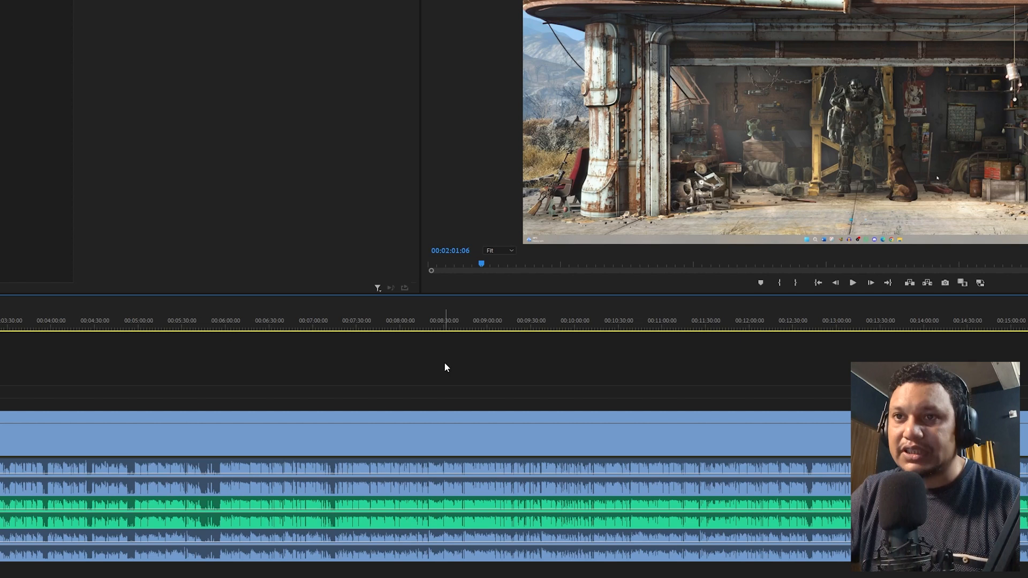
scroll(399, 362, "down", 2)
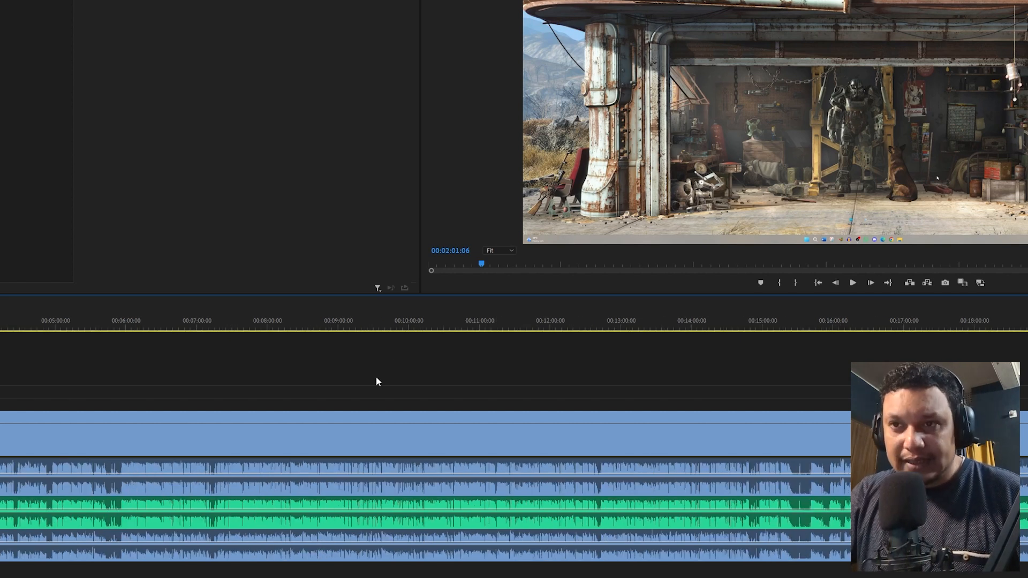